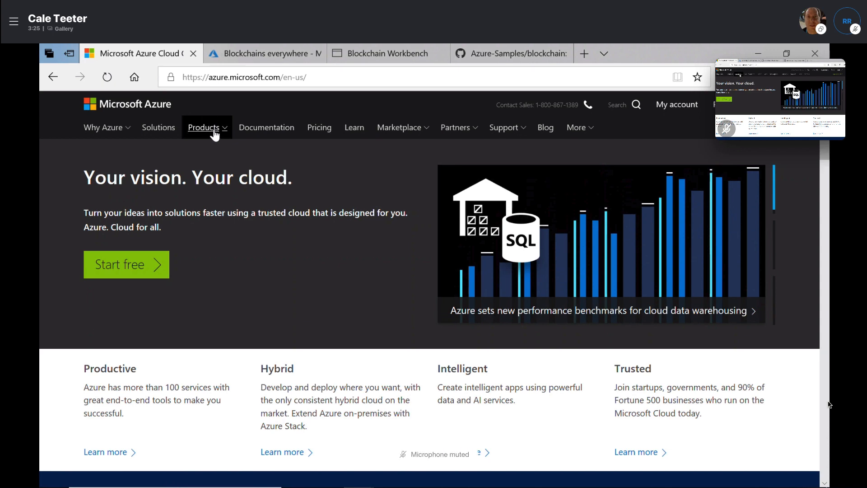
Go from the Azure site's Products menu to the Blockchain Workbench product page
{"action": "left_click_drag", "start_coordinate": [210, 78], "coordinate": [275, 86]}
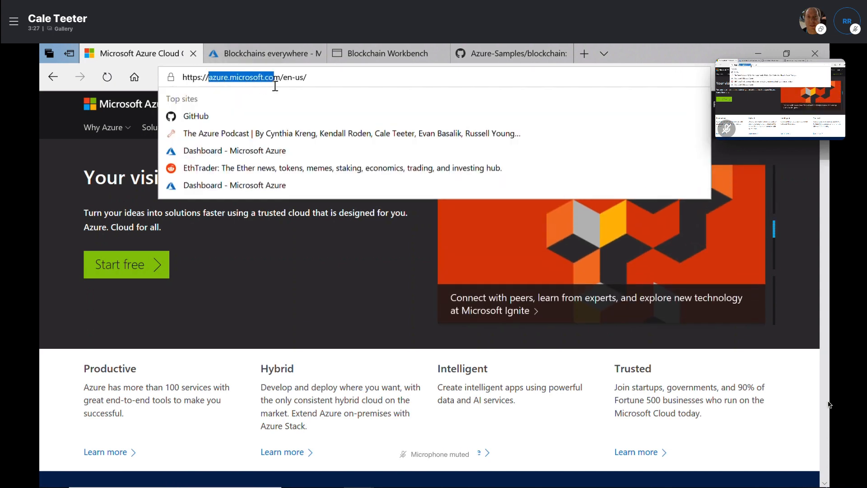
{"action": "left_click", "coordinate": [314, 246]}
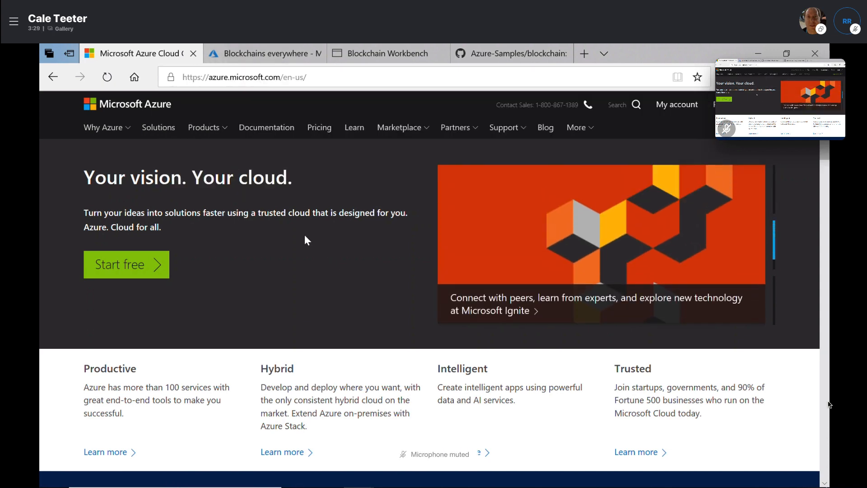
{"action": "left_click", "coordinate": [203, 127]}
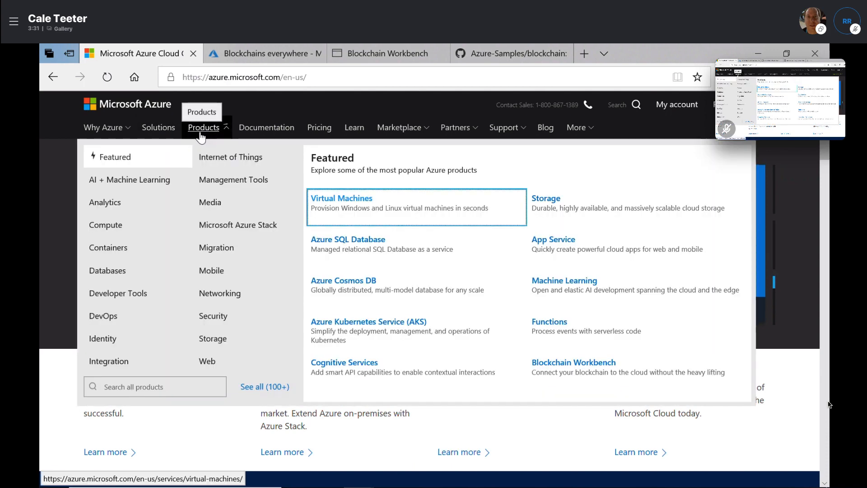
{"action": "left_click", "coordinate": [588, 381]}
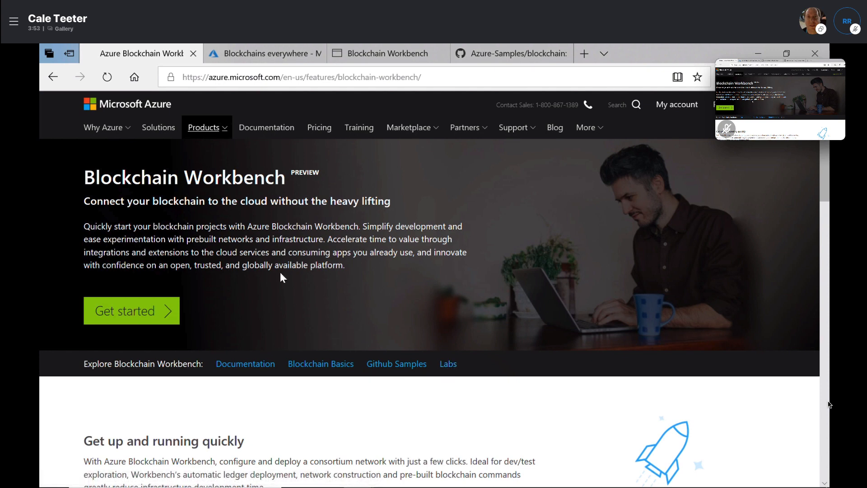
{"action": "left_click", "coordinate": [242, 365]}
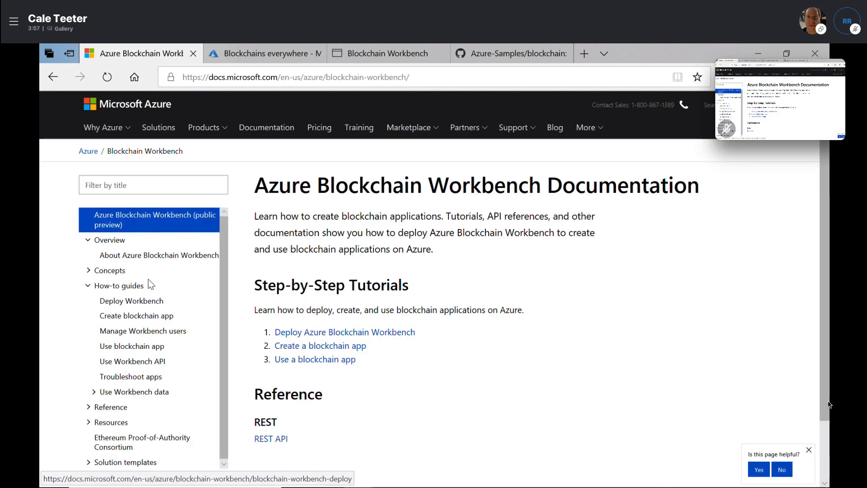
{"action": "left_click", "coordinate": [109, 270]}
{"action": "left_click", "coordinate": [121, 287]}
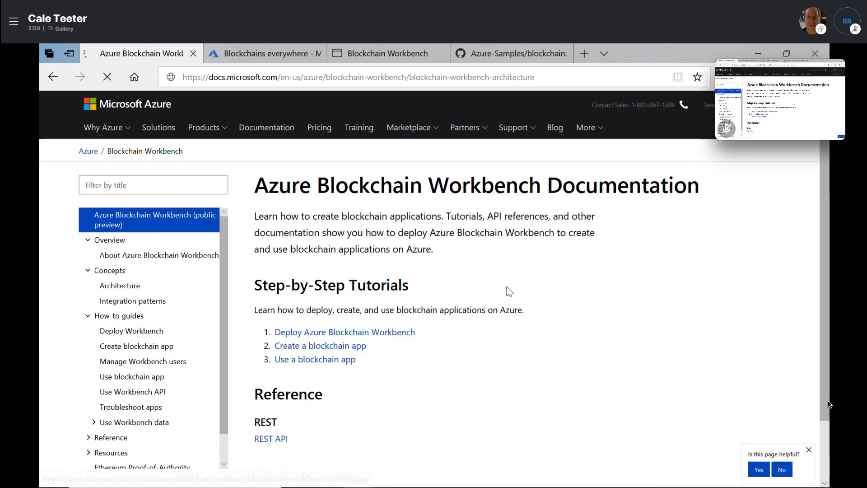
{"action": "scroll", "coordinate": [822, 172], "scroll_direction": "down", "scroll_amount": 3}
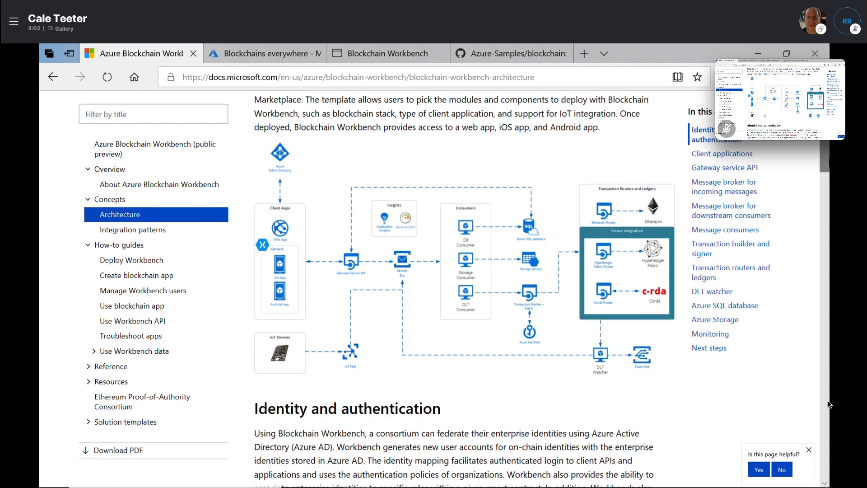
{"action": "scroll", "coordinate": [237, 126], "scroll_direction": "up", "scroll_amount": 3}
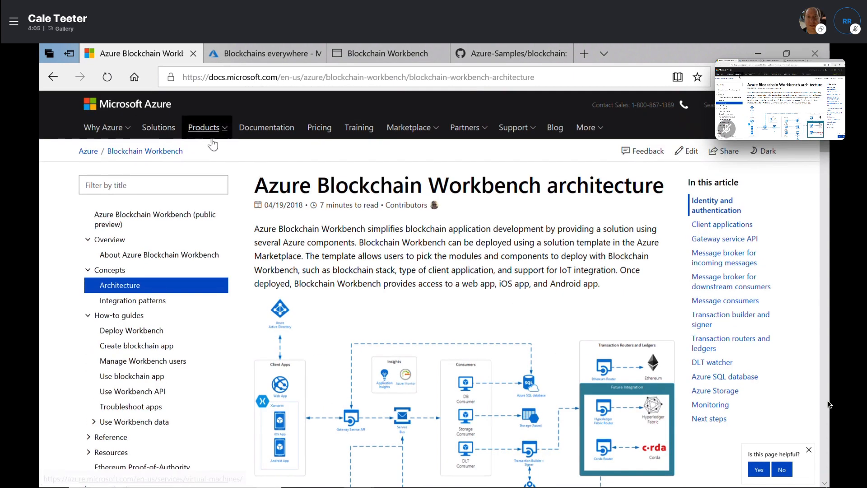
{"action": "left_click", "coordinate": [212, 138]}
{"action": "left_click", "coordinate": [641, 364]}
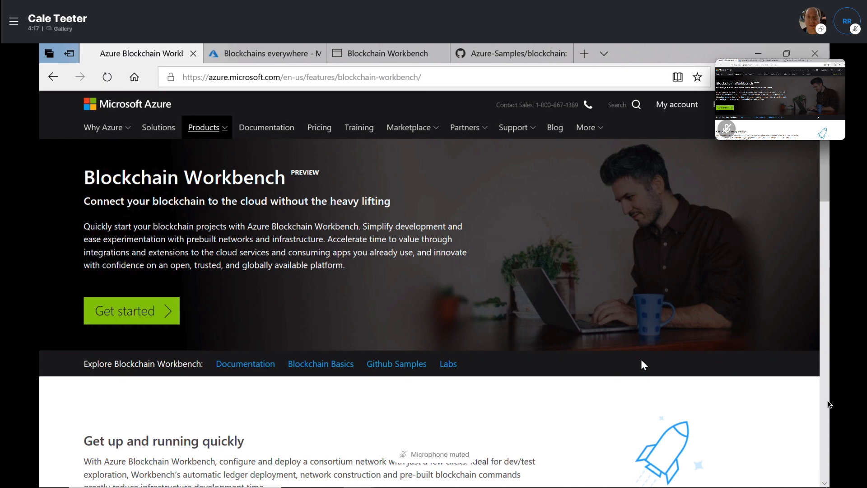
{"action": "left_click", "coordinate": [513, 53]}
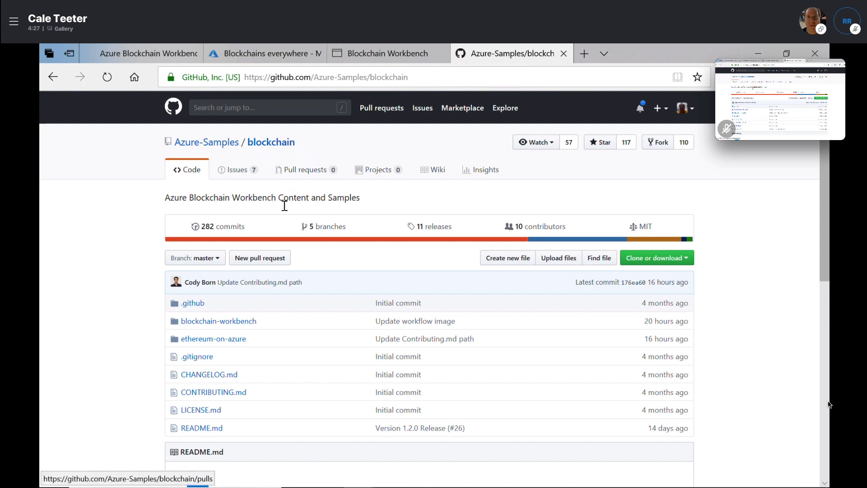
Skim the README's Version 1.2.0 release announcement, then enter the blockchain-workbench folder
{"action": "scroll", "coordinate": [257, 228], "scroll_direction": "down", "scroll_amount": 5}
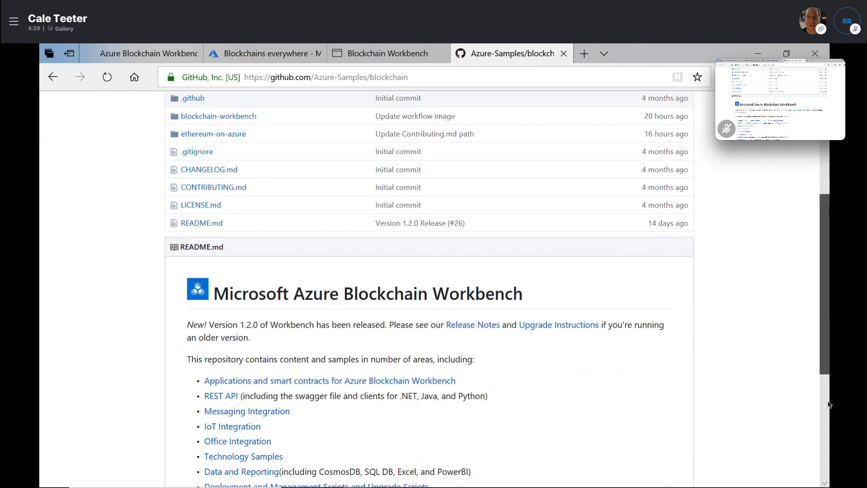
{"action": "scroll", "coordinate": [444, 181], "scroll_direction": "down", "scroll_amount": 3}
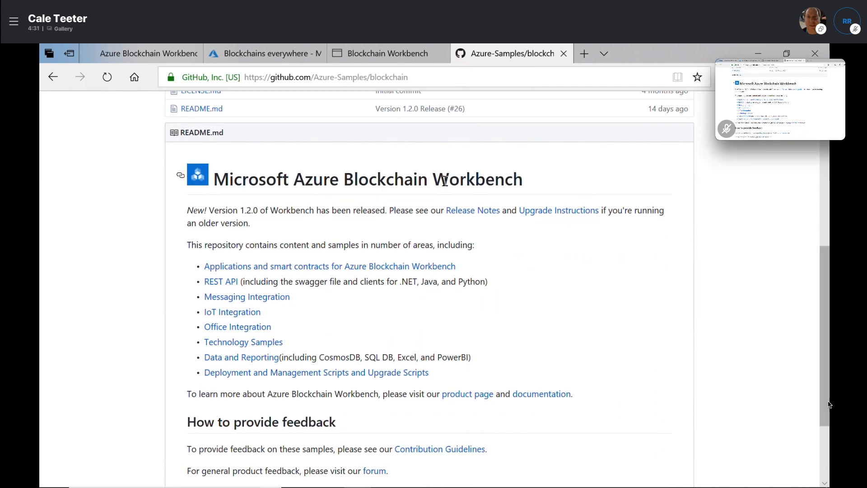
{"action": "left_click_drag", "start_coordinate": [213, 216], "coordinate": [311, 224]}
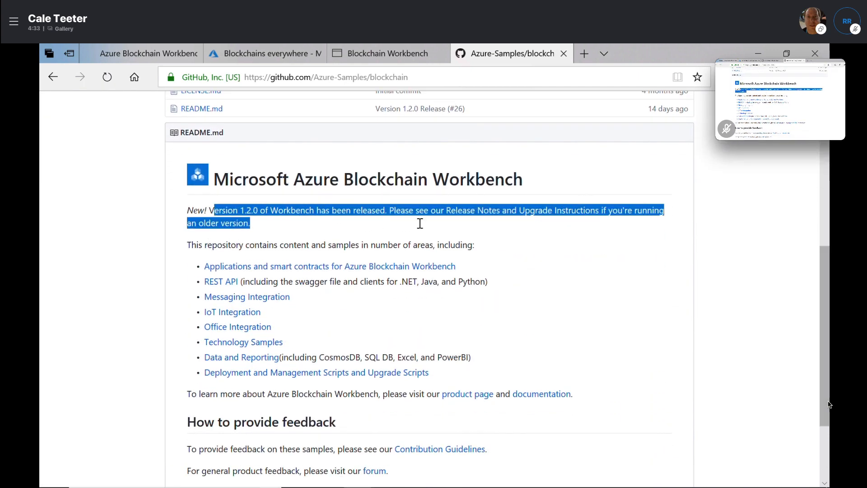
{"action": "left_click_drag", "start_coordinate": [420, 223], "coordinate": [429, 211]}
{"action": "left_click", "coordinate": [308, 244]}
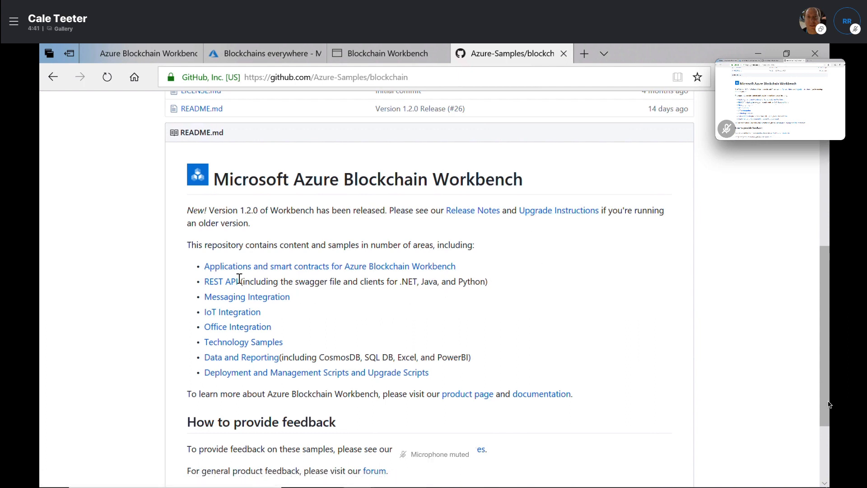
{"action": "scroll", "coordinate": [310, 397], "scroll_direction": "down", "scroll_amount": 1}
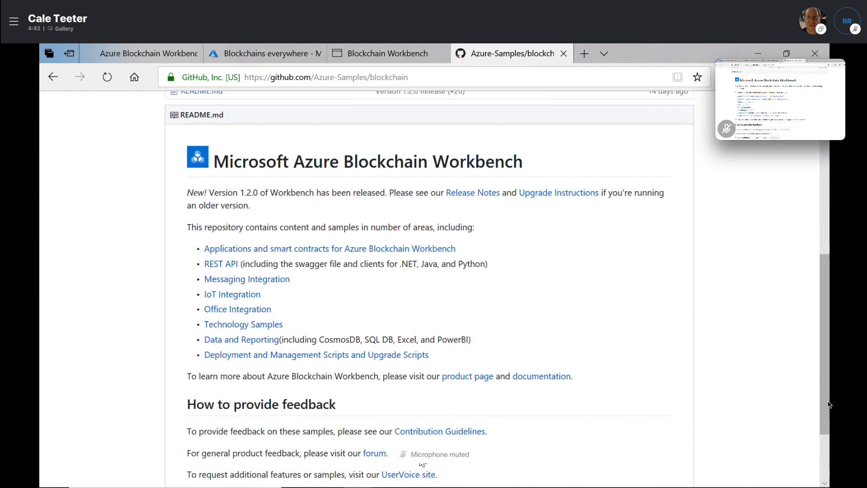
{"action": "scroll", "coordinate": [515, 391], "scroll_direction": "up", "scroll_amount": 5}
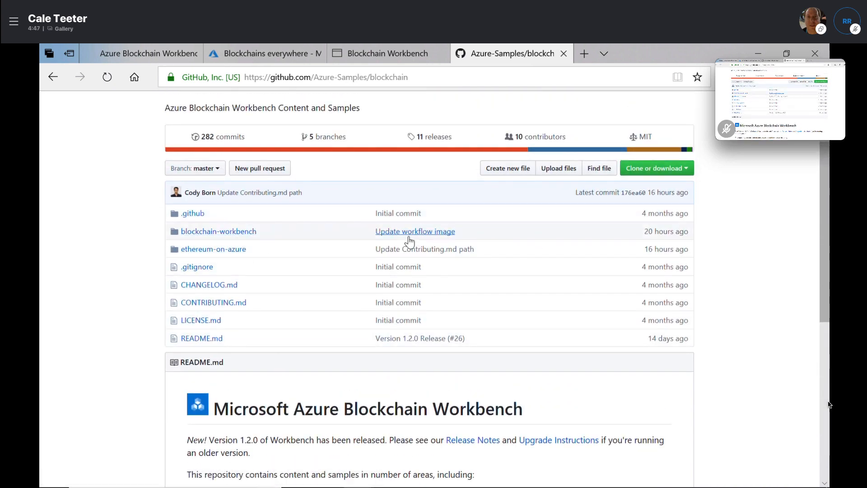
{"action": "left_click", "coordinate": [242, 237]}
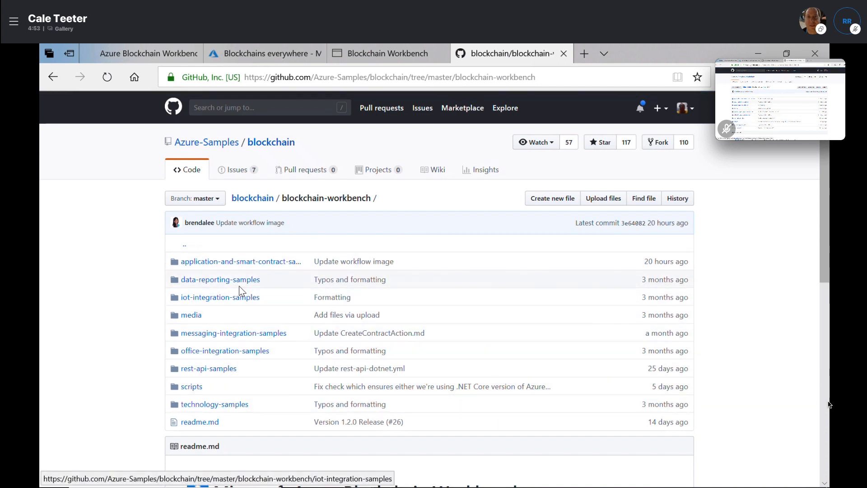
Open the hello-blockchain sample inside application-and-smart-contract-samples
{"action": "left_click", "coordinate": [220, 262]}
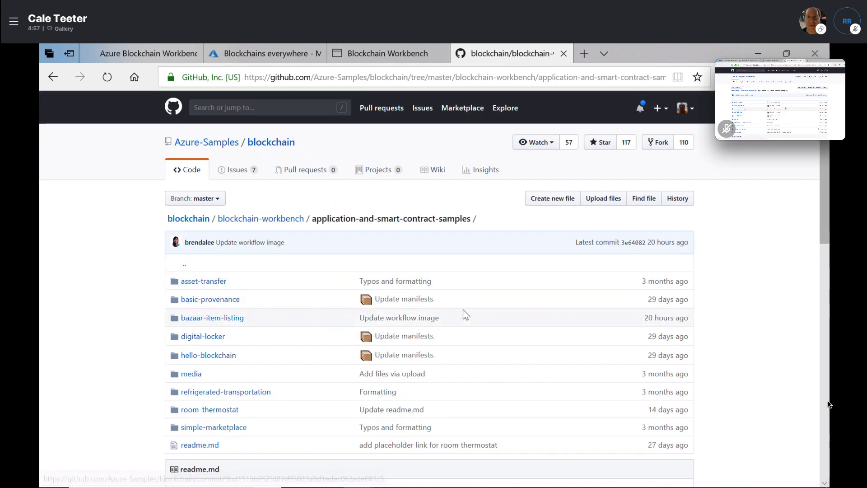
{"action": "scroll", "coordinate": [463, 310], "scroll_direction": "down", "scroll_amount": 1}
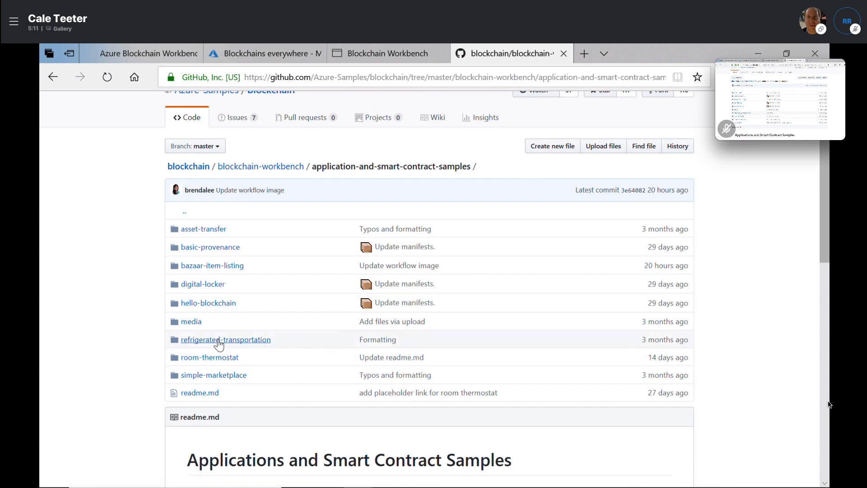
{"action": "left_click", "coordinate": [217, 304]}
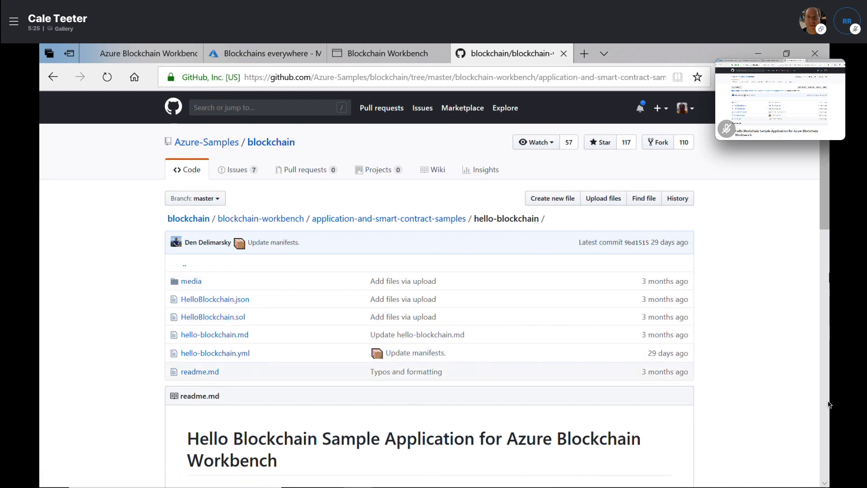
Read through the hello-blockchain readme and return to application-and-smart-contract-samples
{"action": "scroll", "coordinate": [825, 227], "scroll_direction": "down", "scroll_amount": 1}
{"action": "left_click_drag", "start_coordinate": [825, 227], "coordinate": [793, 307]}
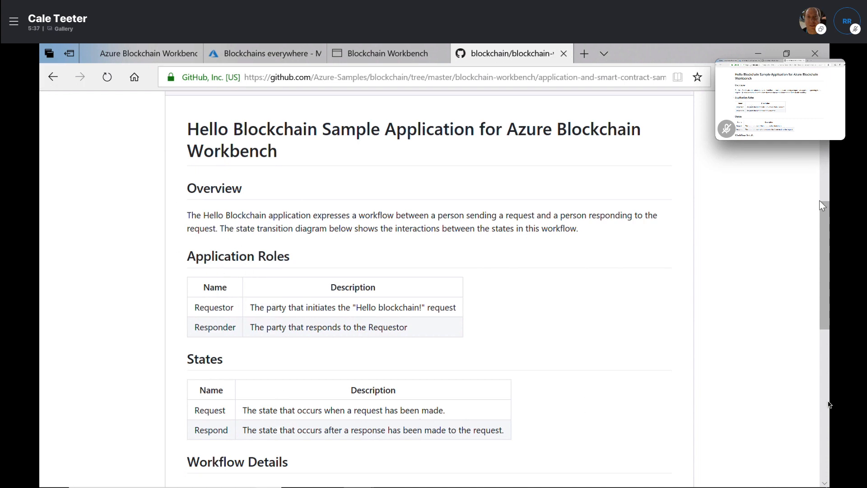
{"action": "left_click_drag", "start_coordinate": [822, 206], "coordinate": [823, 351]}
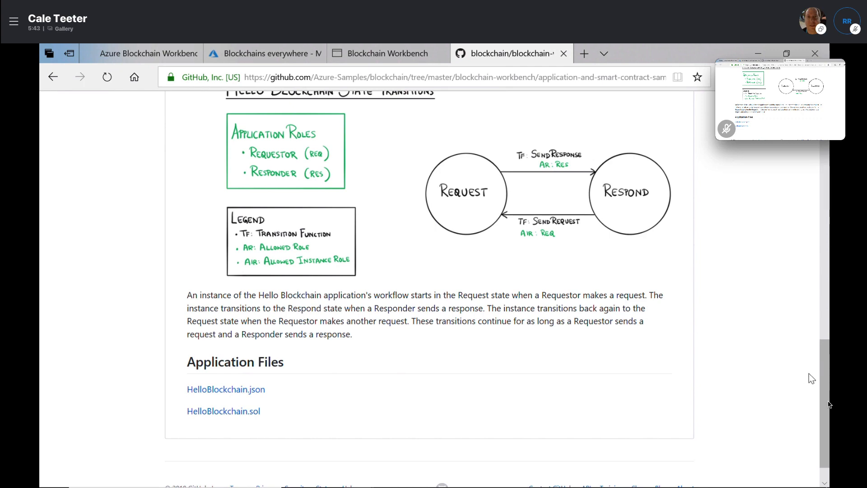
{"action": "scroll", "coordinate": [830, 403], "scroll_direction": "up", "scroll_amount": 10}
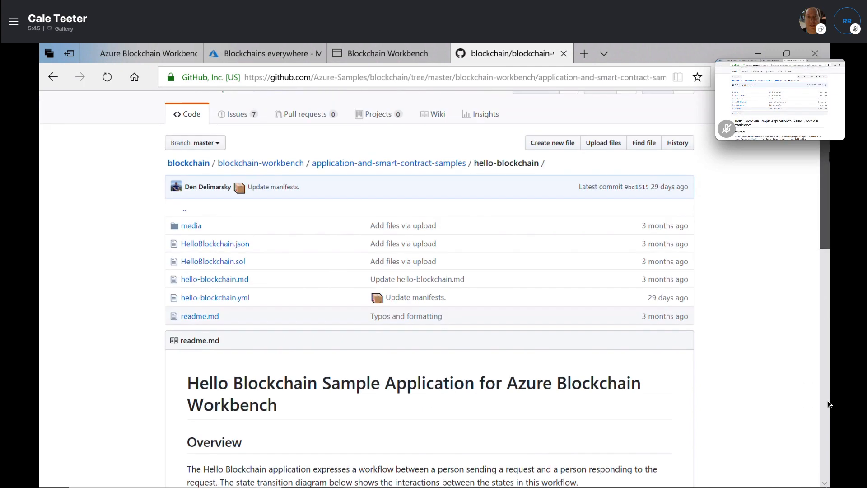
{"action": "scroll", "coordinate": [829, 404], "scroll_direction": "up", "scroll_amount": 2}
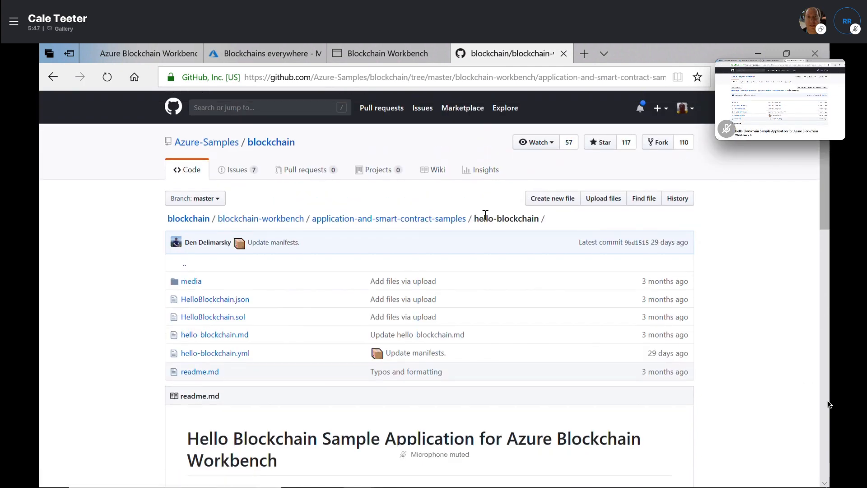
{"action": "left_click", "coordinate": [355, 221]}
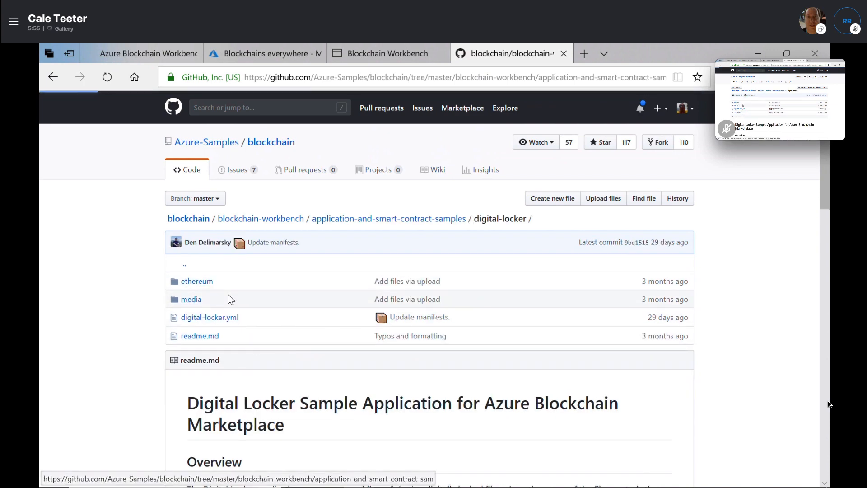
Review the DigitalLocker.sol contract source and return to the ethereum folder
{"action": "left_click", "coordinate": [232, 299]}
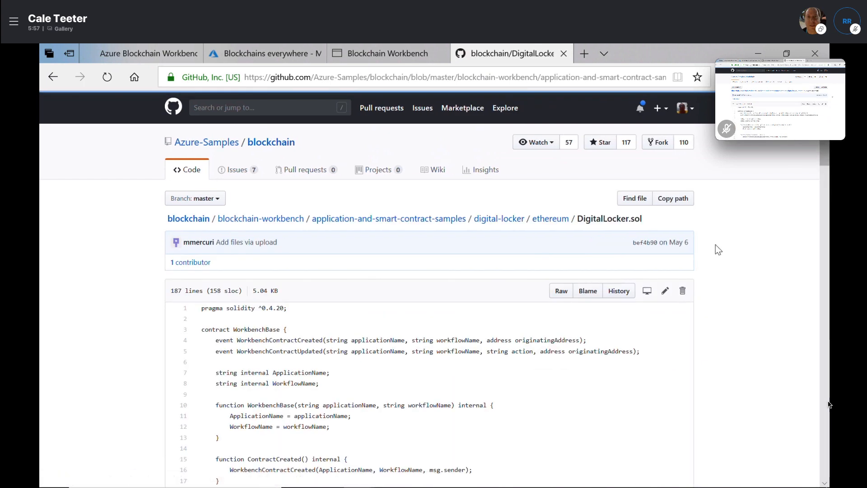
{"action": "left_click_drag", "start_coordinate": [825, 144], "coordinate": [827, 381]}
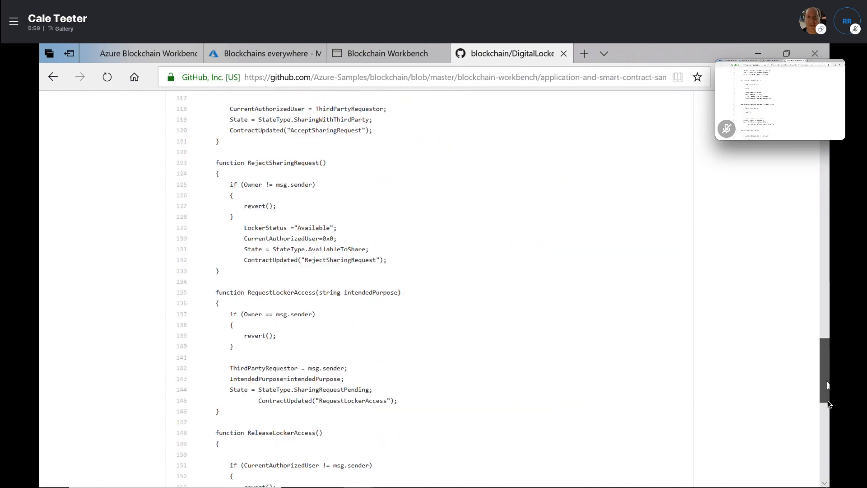
{"action": "scroll", "coordinate": [828, 385], "scroll_direction": "down", "scroll_amount": 15}
{"action": "scroll", "coordinate": [829, 405], "scroll_direction": "up", "scroll_amount": 20}
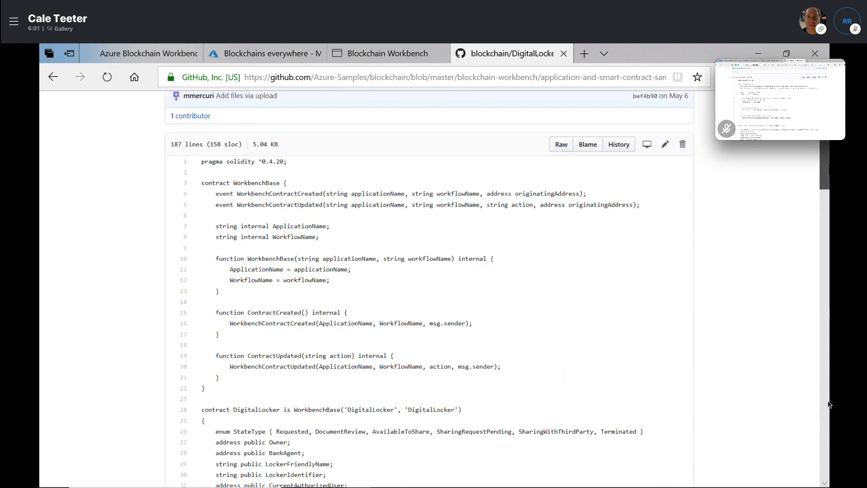
{"action": "scroll", "coordinate": [829, 405], "scroll_direction": "up", "scroll_amount": 3}
{"action": "left_click", "coordinate": [551, 219]}
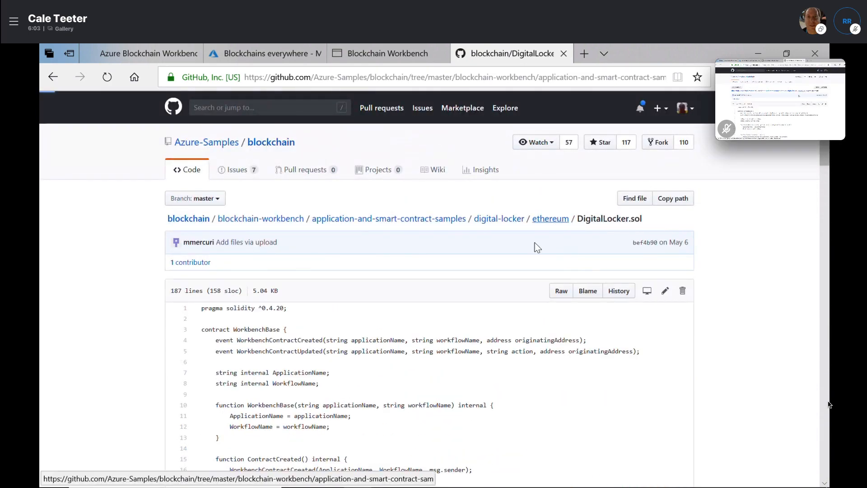
Look over the DigitalLocker.json configuration, then go back to the sample applications list
{"action": "left_click", "coordinate": [242, 281]}
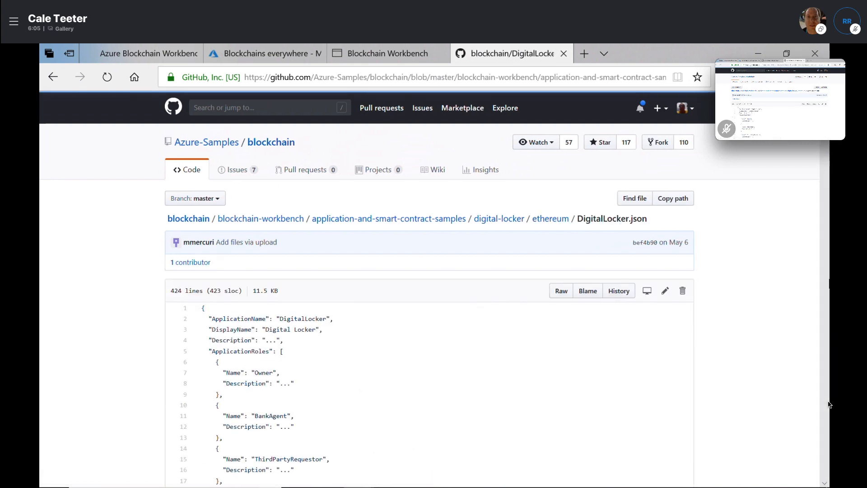
{"action": "scroll", "coordinate": [829, 405], "scroll_direction": "down", "scroll_amount": 20}
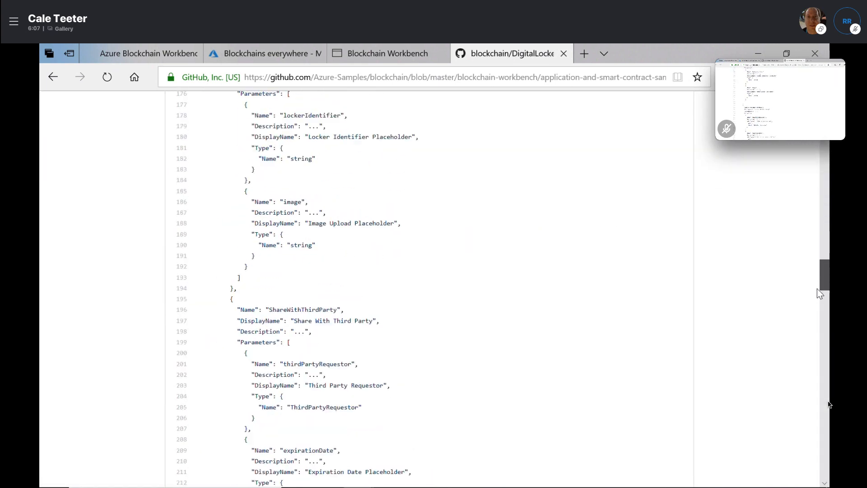
{"action": "scroll", "coordinate": [819, 294], "scroll_direction": "up", "scroll_amount": 20}
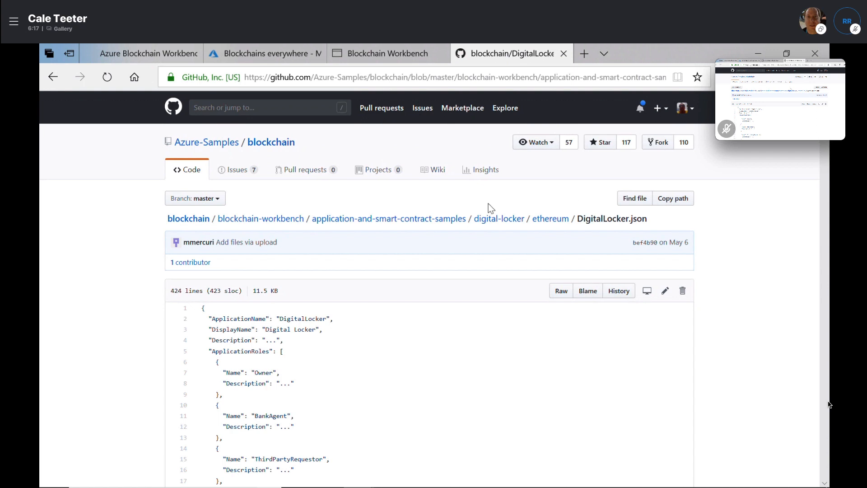
{"action": "left_click", "coordinate": [435, 217]}
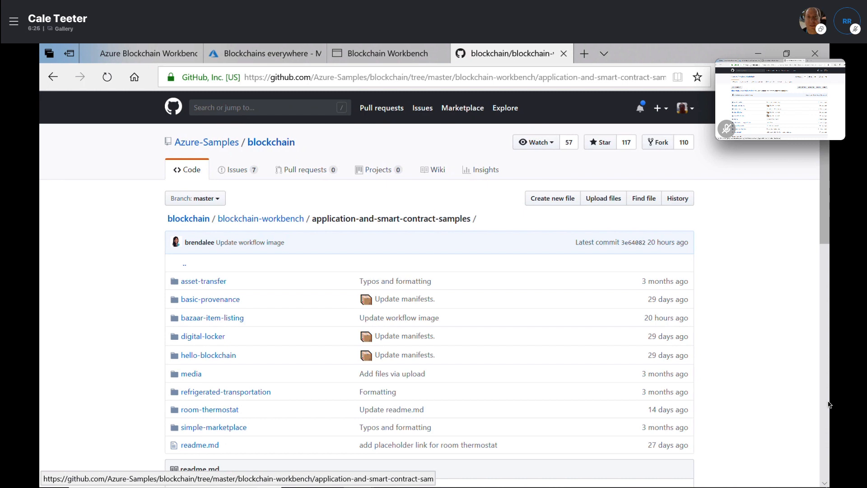
In VS Code, highlight the WorkbenchBase and ContractCreated occurrences in HelloBlockchain.sol
{"action": "mouse_move", "coordinate": [391, 483]}
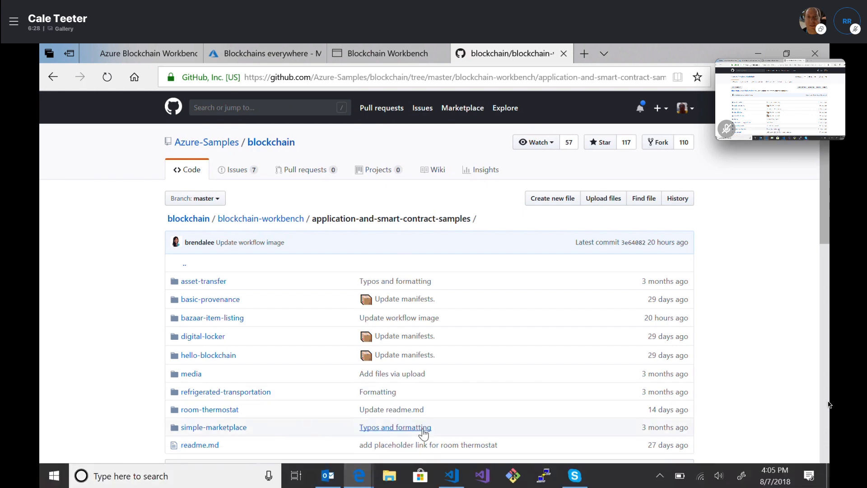
{"action": "left_click", "coordinate": [442, 478]}
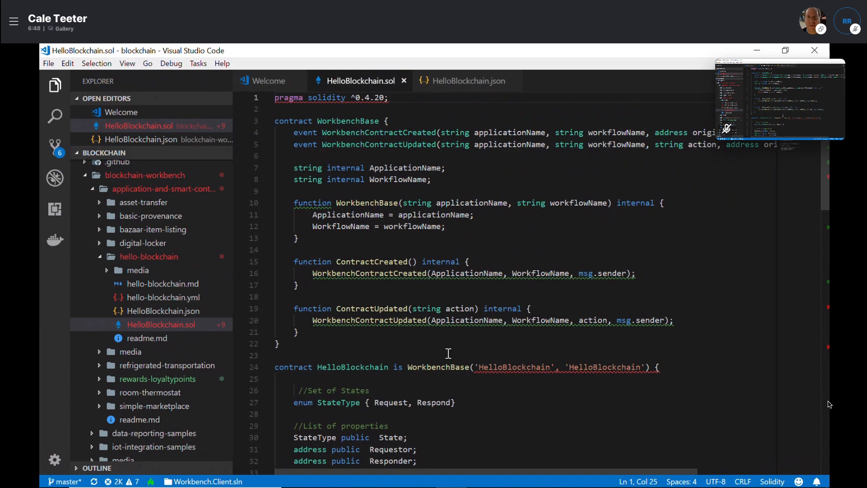
{"action": "left_click", "coordinate": [366, 121]}
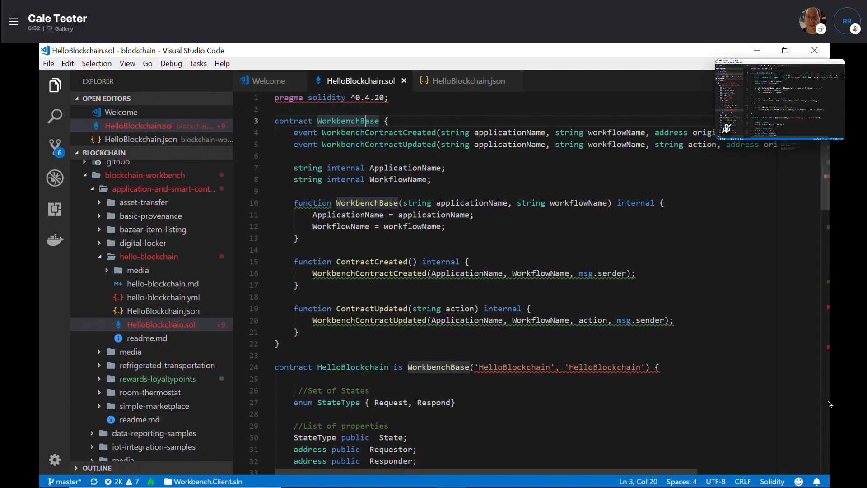
{"action": "left_click", "coordinate": [364, 262]}
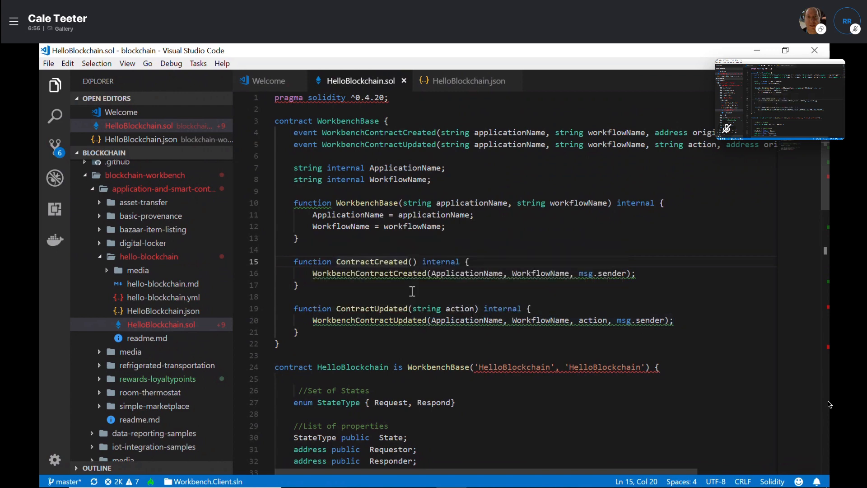
Scroll through the rest of the contract and bring up HelloBlockchain.json
{"action": "scroll", "coordinate": [540, 377], "scroll_direction": "down", "scroll_amount": 5}
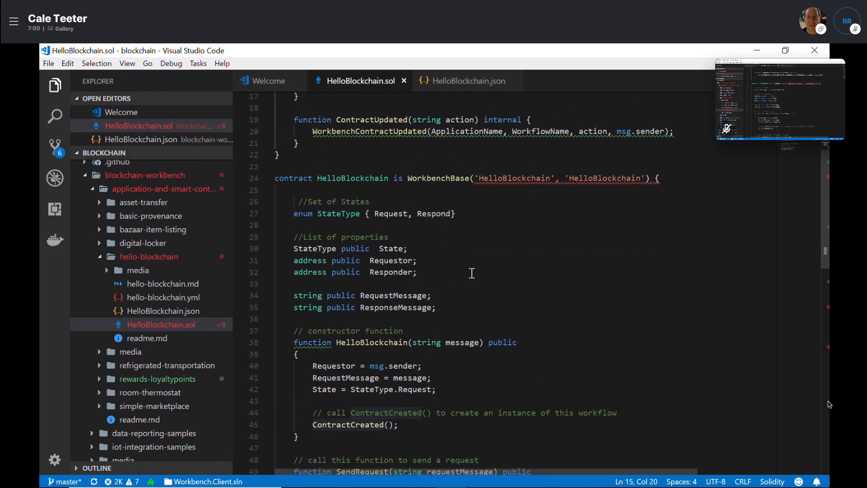
{"action": "scroll", "coordinate": [415, 368], "scroll_direction": "down", "scroll_amount": 3}
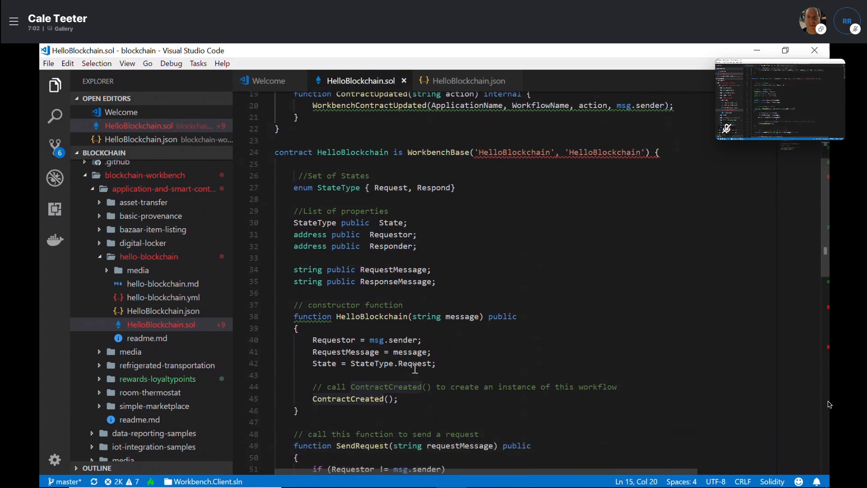
{"action": "scroll", "coordinate": [418, 370], "scroll_direction": "down", "scroll_amount": 3}
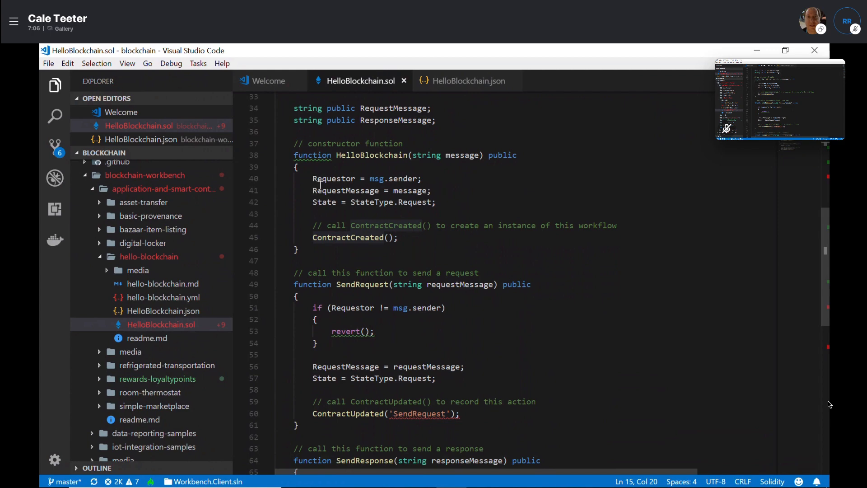
{"action": "scroll", "coordinate": [405, 271], "scroll_direction": "down", "scroll_amount": 2}
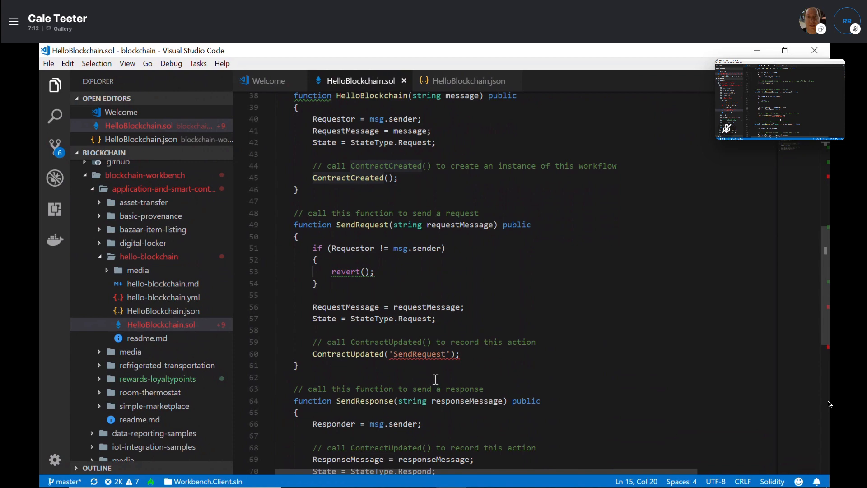
{"action": "left_click", "coordinate": [467, 81]}
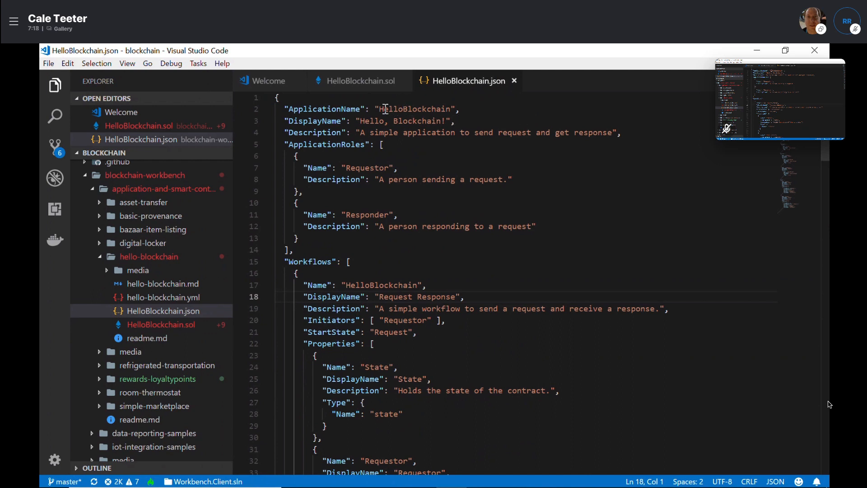
{"action": "left_click_drag", "start_coordinate": [380, 109], "coordinate": [428, 121]}
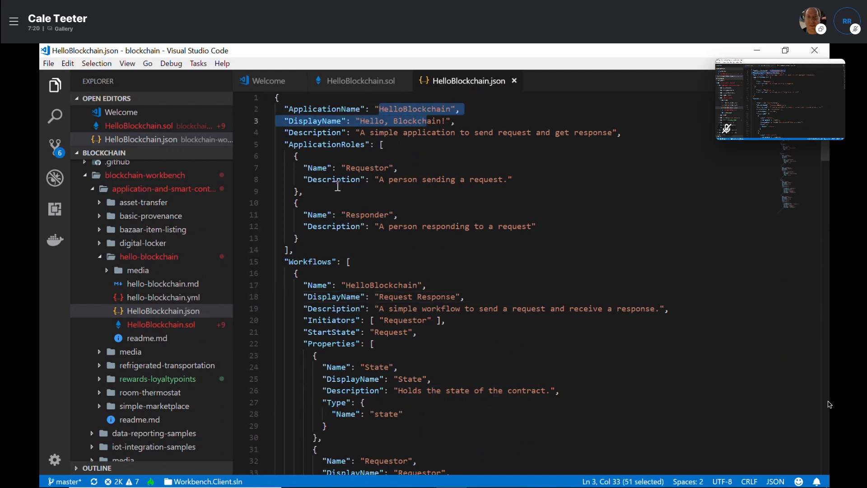
{"action": "left_click_drag", "start_coordinate": [280, 144], "coordinate": [303, 191]}
{"action": "left_click", "coordinate": [475, 245], "text": "shift"}
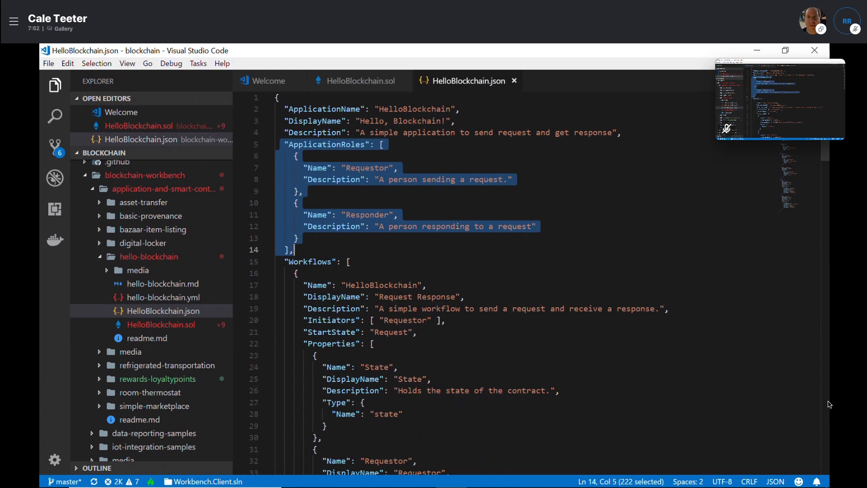
Scroll down through the workflow properties section of HelloBlockchain.json
{"action": "scroll", "coordinate": [615, 314], "scroll_direction": "down", "scroll_amount": 2}
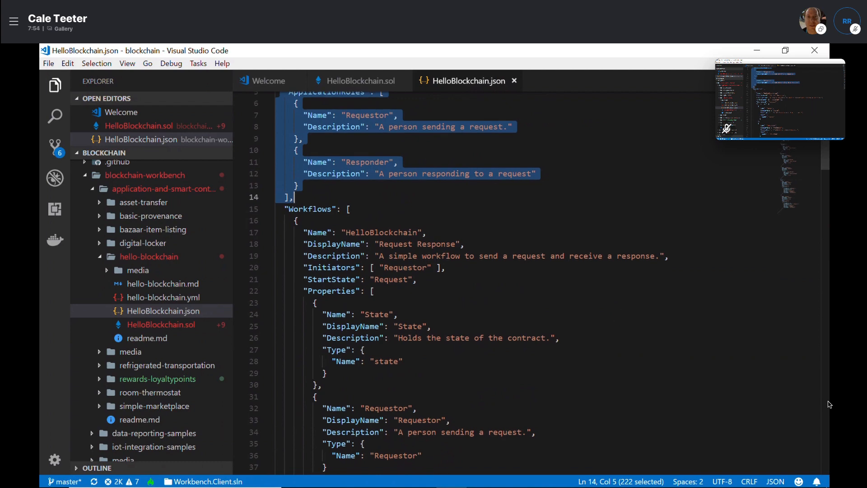
{"action": "left_click", "coordinate": [620, 314]}
{"action": "scroll", "coordinate": [619, 315], "scroll_direction": "down", "scroll_amount": 1}
{"action": "scroll", "coordinate": [619, 315], "scroll_direction": "down", "scroll_amount": 1}
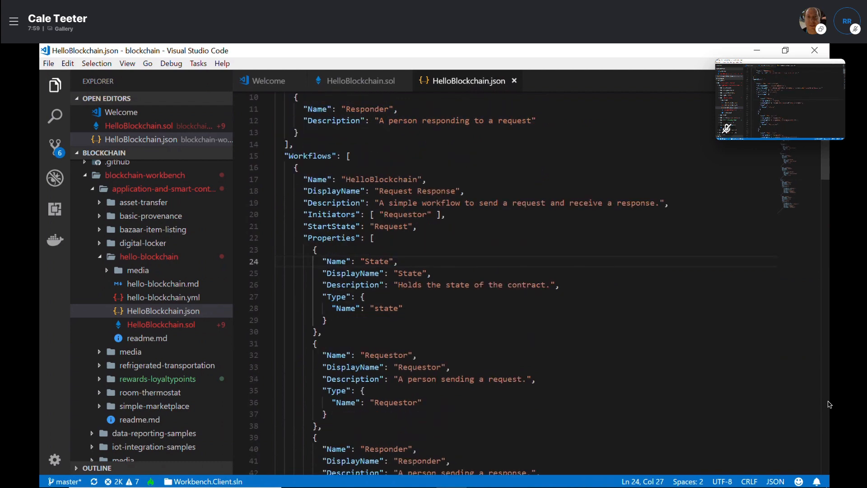
{"action": "scroll", "coordinate": [587, 273], "scroll_direction": "down", "scroll_amount": 2}
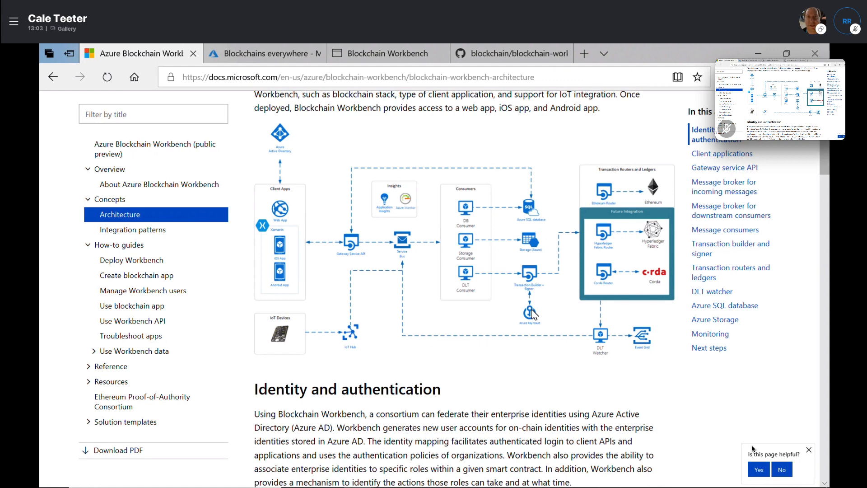
{"action": "mouse_move", "coordinate": [546, 60]}
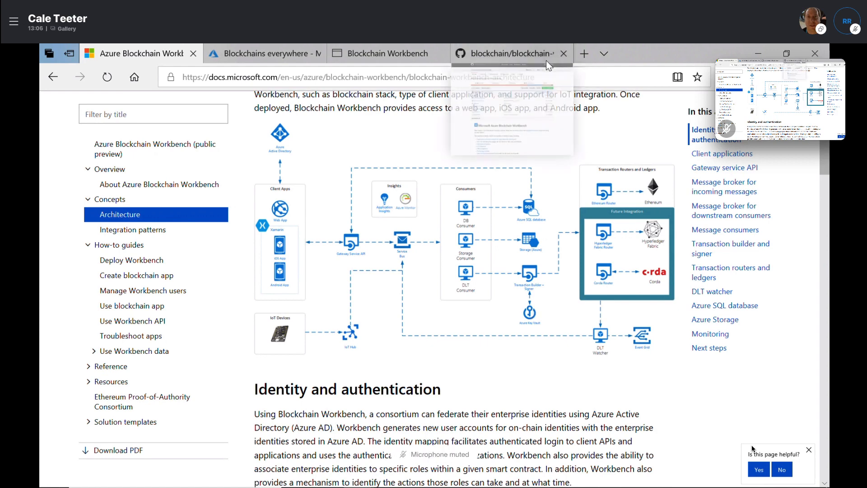
Switch to the 'Blockchains everywhere' Azure portal dashboard tab
{"action": "left_click", "coordinate": [274, 54]}
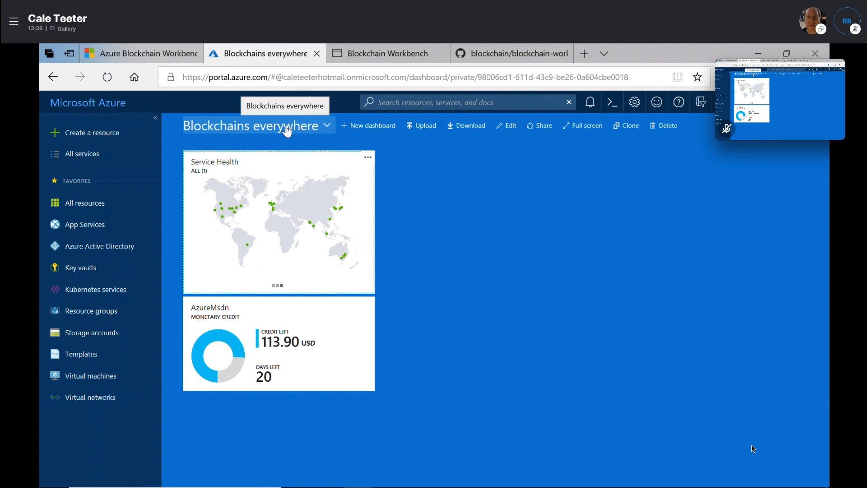
Search the Marketplace for 'azure bloc', choose Azure Blockchain Workbench, and start creating it
{"action": "left_click", "coordinate": [131, 142]}
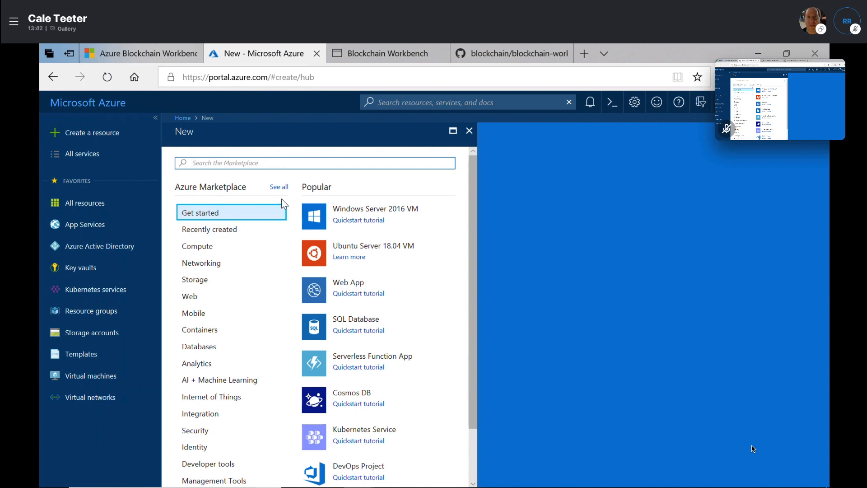
{"action": "type", "text": "azure bloc"}
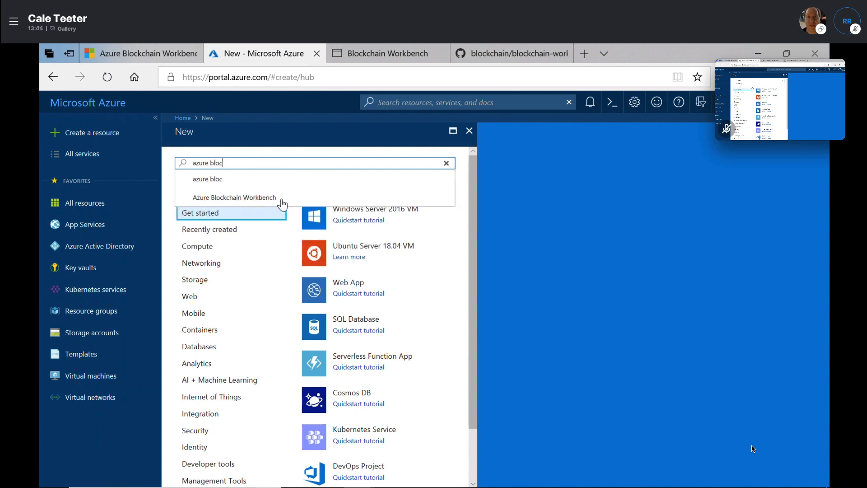
{"action": "left_click", "coordinate": [234, 197]}
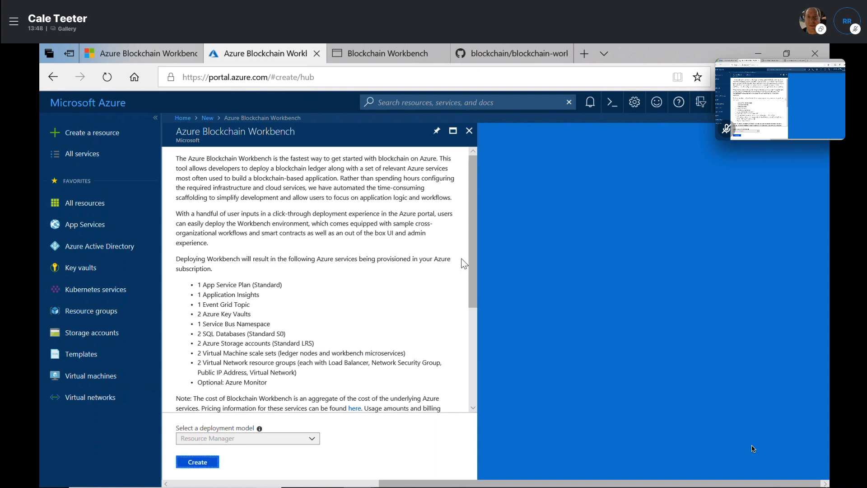
{"action": "left_click_drag", "start_coordinate": [470, 258], "coordinate": [476, 373]}
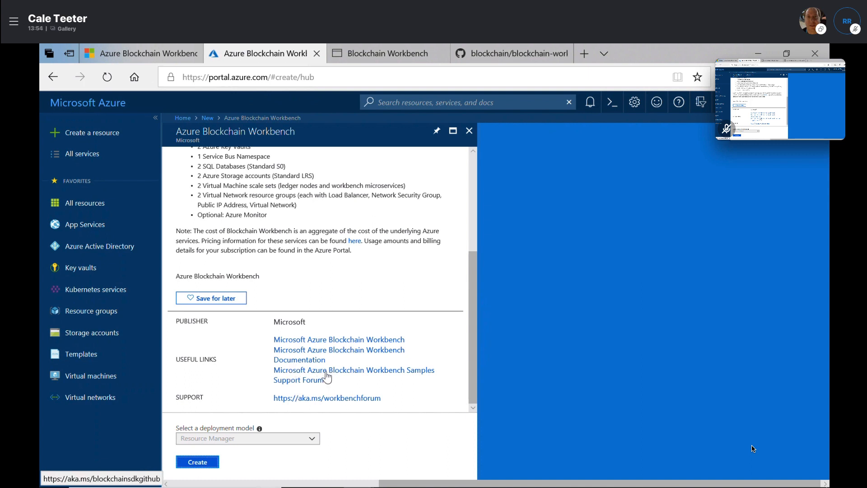
{"action": "left_click", "coordinate": [198, 463]}
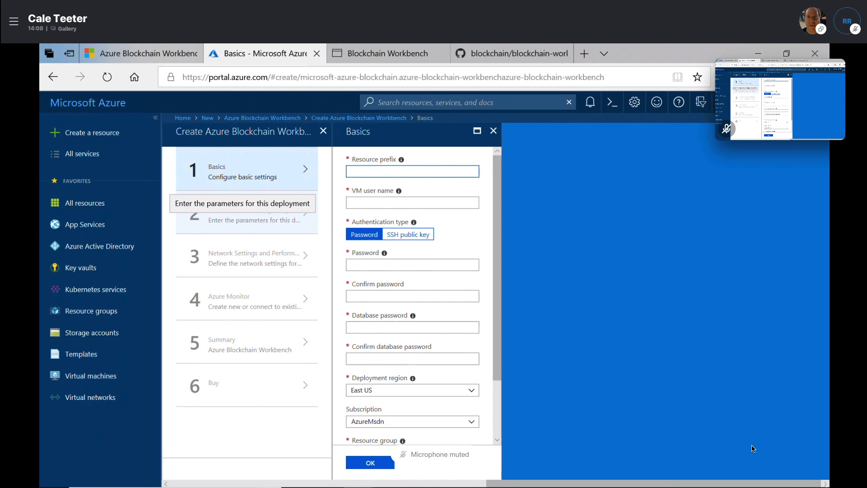
{"action": "mouse_move", "coordinate": [354, 486]}
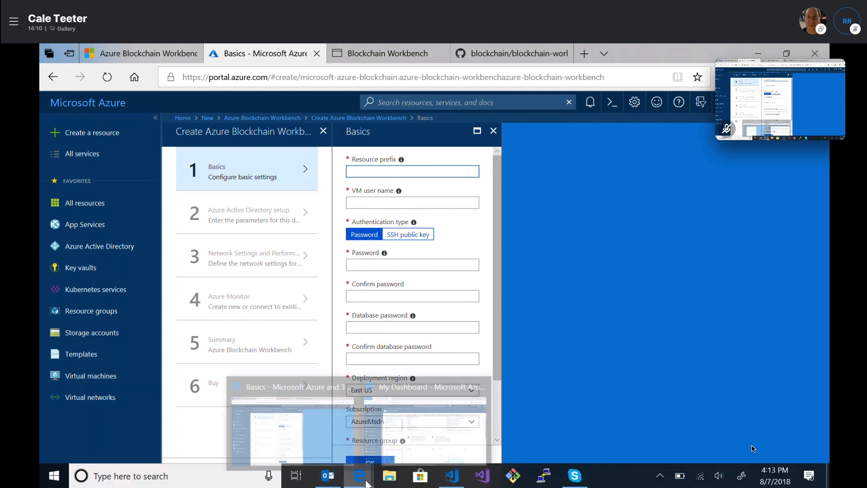
{"action": "left_click", "coordinate": [408, 443]}
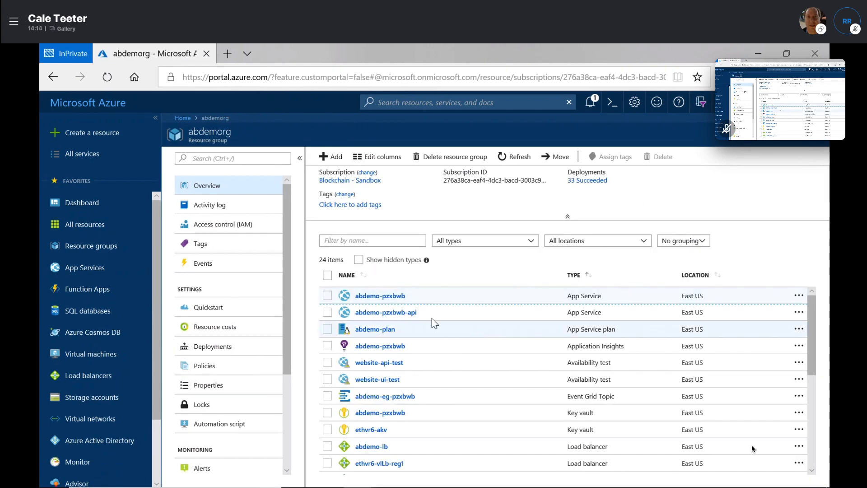
{"action": "left_click_drag", "start_coordinate": [815, 335], "coordinate": [822, 304]}
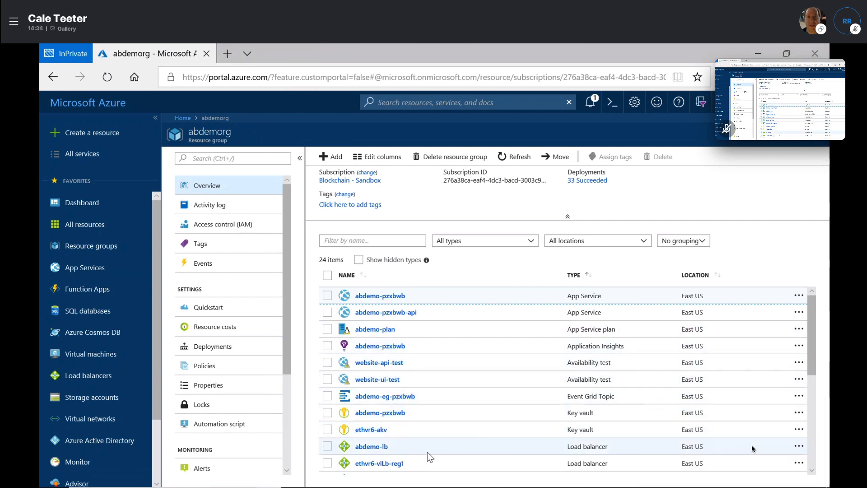
{"action": "scroll", "coordinate": [406, 441], "scroll_direction": "down", "scroll_amount": 1}
{"action": "scroll", "coordinate": [402, 440], "scroll_direction": "down", "scroll_amount": 1}
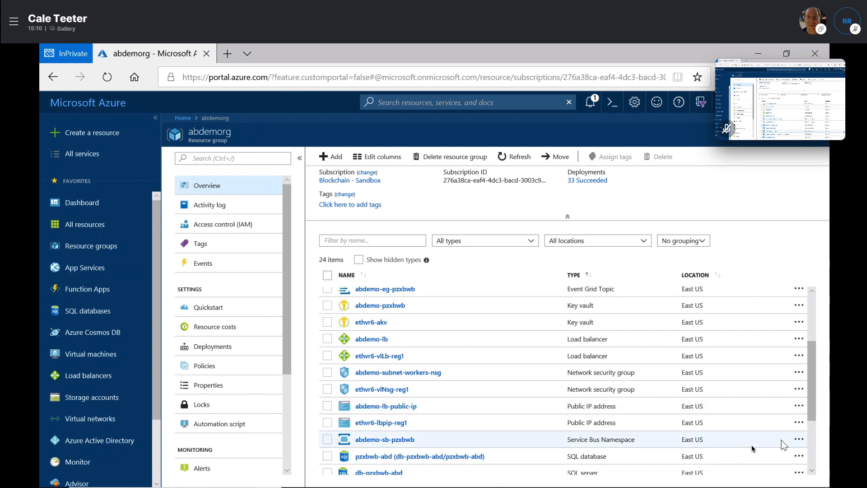
{"action": "left_click_drag", "start_coordinate": [815, 397], "coordinate": [817, 314]}
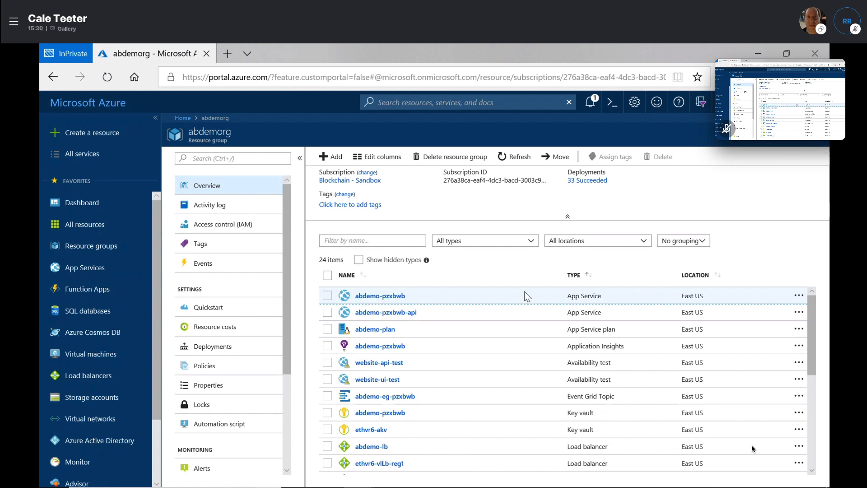
{"action": "left_click", "coordinate": [602, 282]}
{"action": "left_click", "coordinate": [602, 283]}
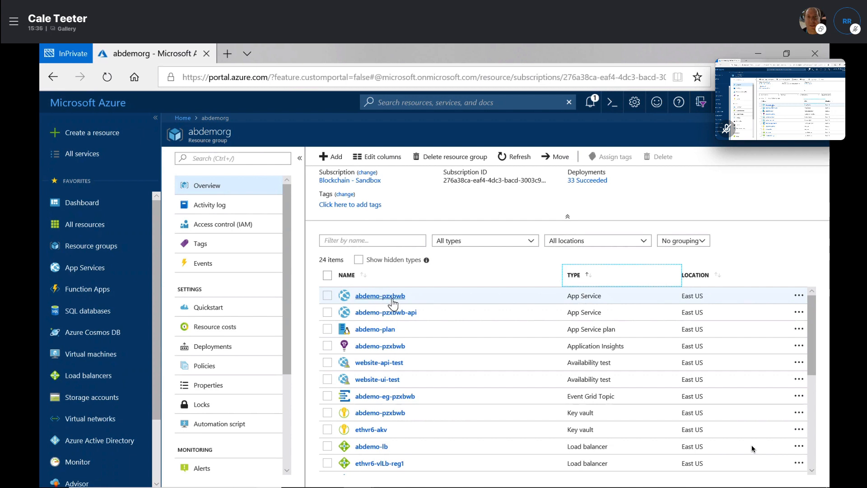
{"action": "mouse_move", "coordinate": [338, 483]}
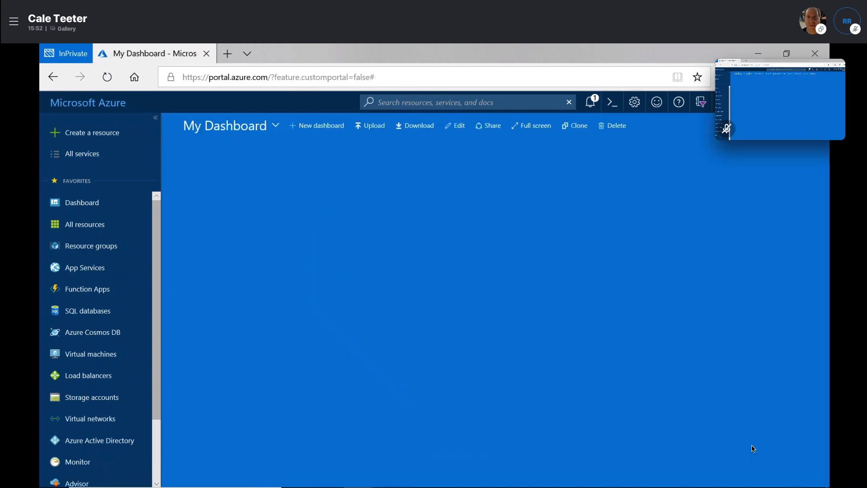
Open the Workbench web app, briefly launch and close PuTTY, then open Hello, Blockchain!
{"action": "mouse_move", "coordinate": [360, 474]}
{"action": "left_click", "coordinate": [337, 423]}
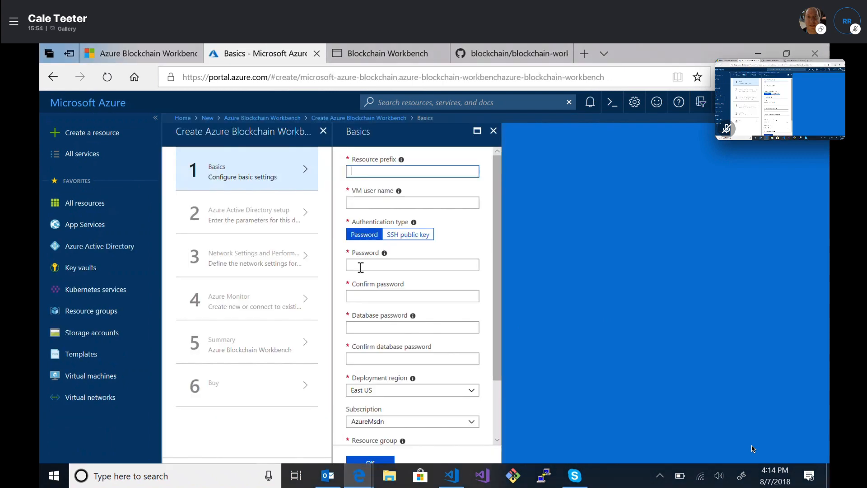
{"action": "left_click", "coordinate": [370, 55]}
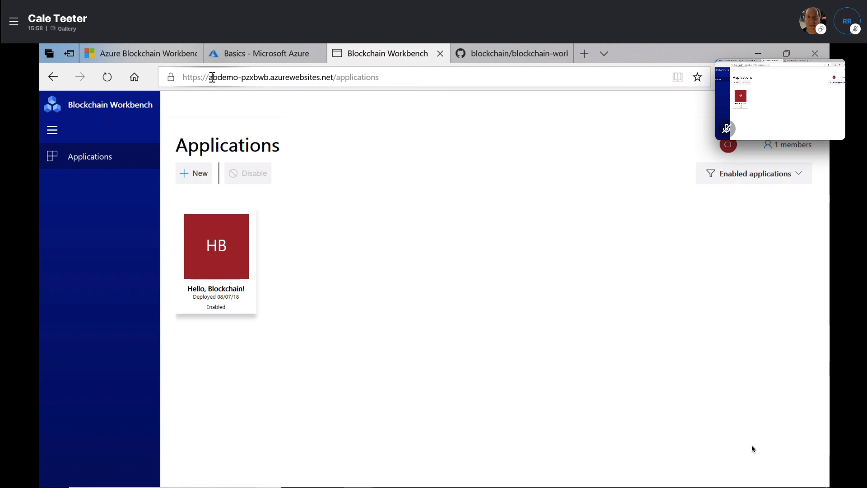
{"action": "left_click_drag", "start_coordinate": [213, 78], "coordinate": [337, 77]}
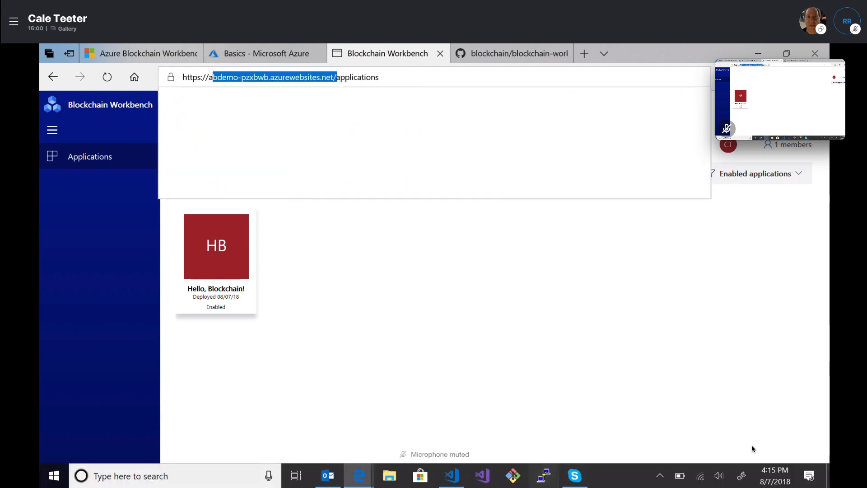
{"action": "left_click", "coordinate": [543, 476]}
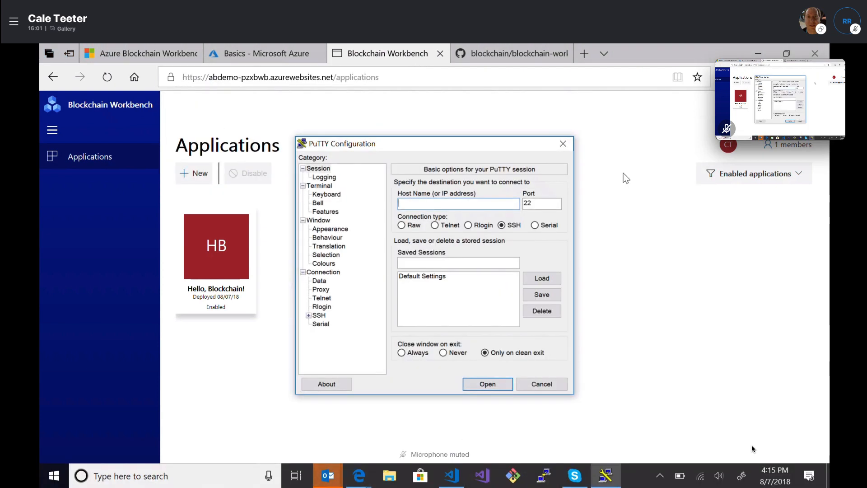
{"action": "left_click", "coordinate": [563, 143]}
{"action": "left_click", "coordinate": [289, 251]}
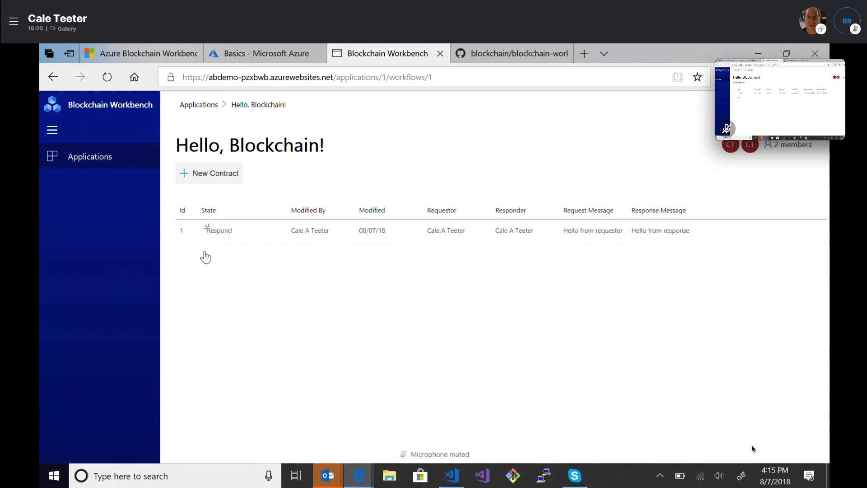
Create a new Hello, Blockchain! contract with the request message 'Hello Demo'
{"action": "left_click", "coordinate": [217, 179]}
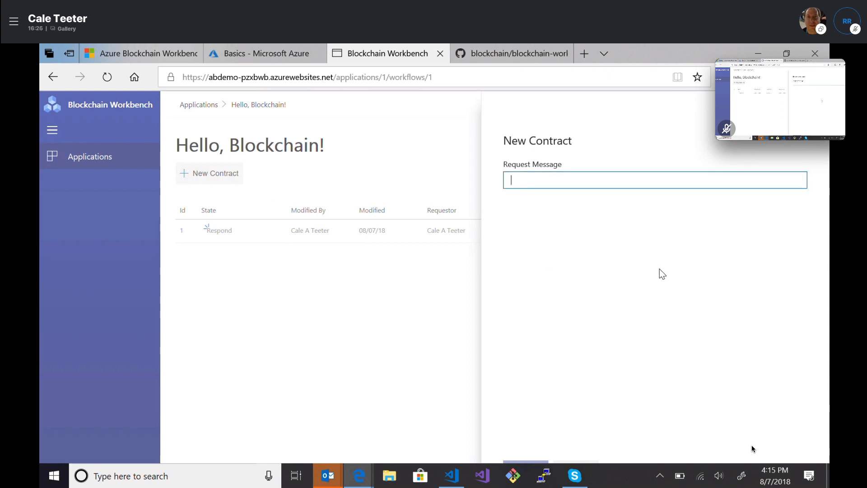
{"action": "type", "text": "Hello Demo"}
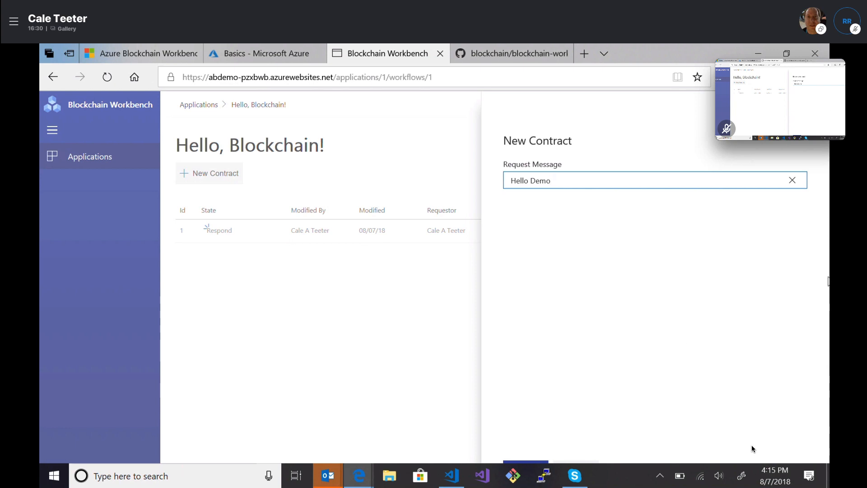
{"action": "left_click", "coordinate": [748, 292]}
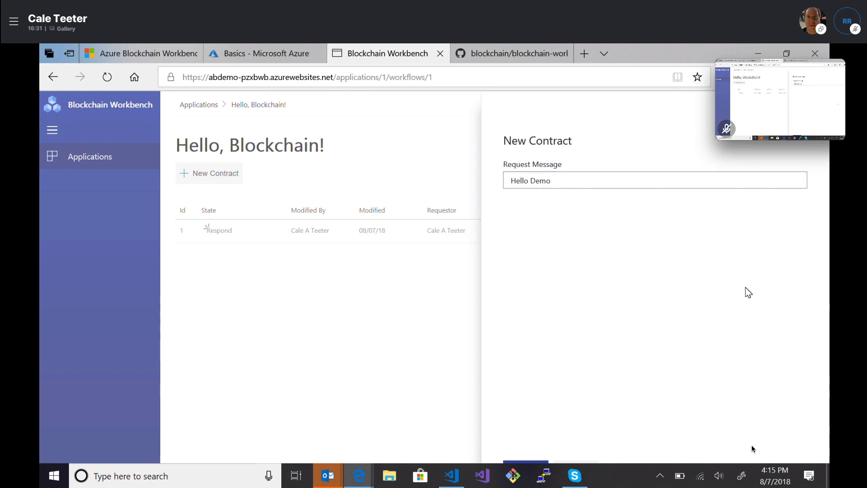
{"action": "left_click", "coordinate": [533, 461]}
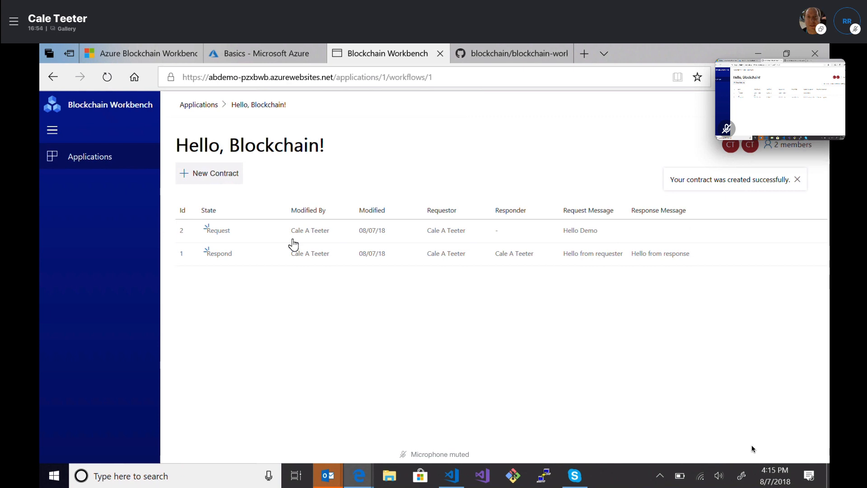
Open Hello, Blockchain! Contract 2 and inspect the from address of its Create action
{"action": "left_click", "coordinate": [301, 230]}
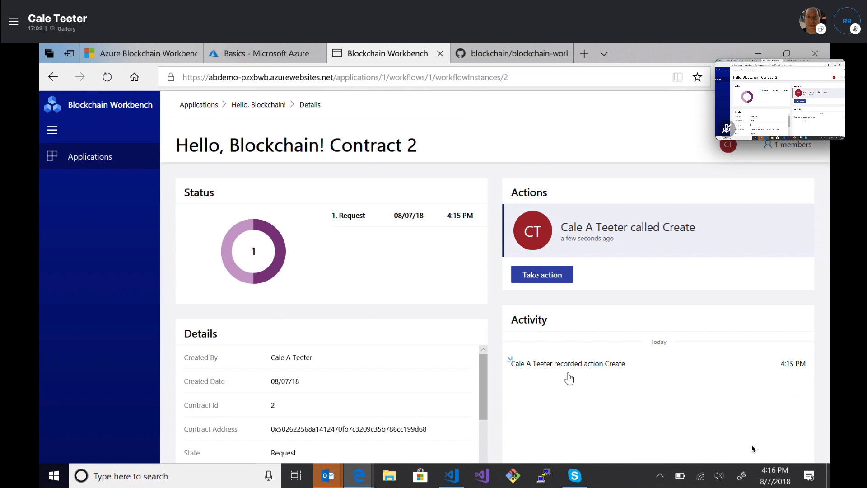
{"action": "left_click", "coordinate": [609, 365]}
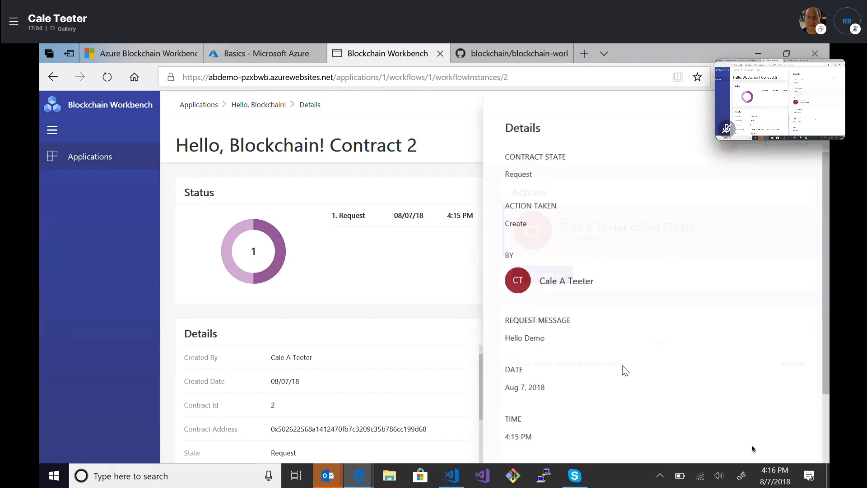
{"action": "scroll", "coordinate": [828, 202], "scroll_direction": "down", "scroll_amount": 3}
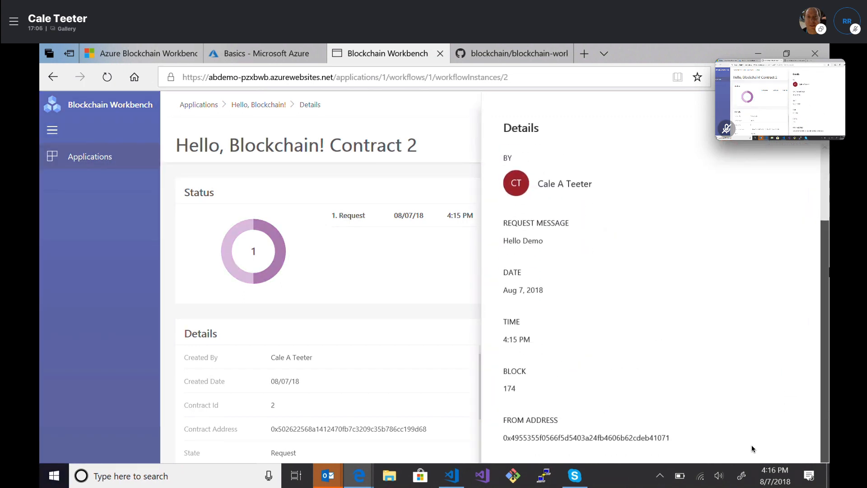
{"action": "left_click_drag", "start_coordinate": [678, 415], "coordinate": [499, 416]}
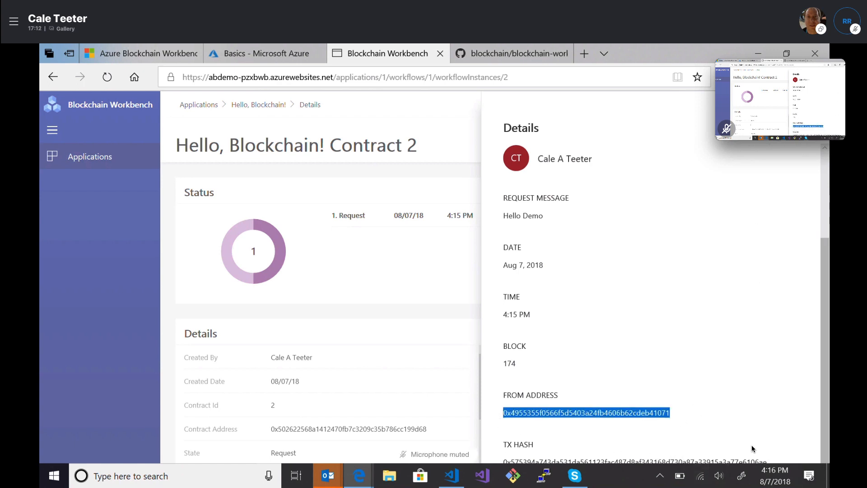
{"action": "left_click", "coordinate": [807, 107]}
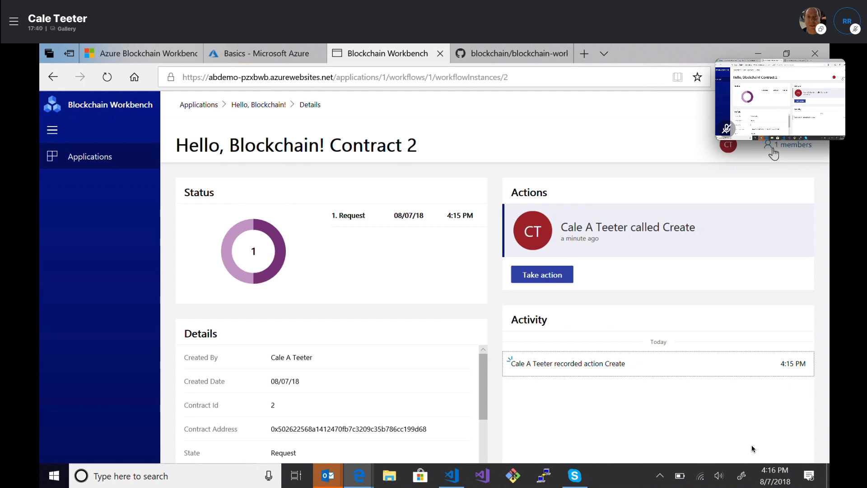
Return to the Hello, Blockchain! contract list and review its two members' roles without changing them
{"action": "left_click", "coordinate": [244, 105]}
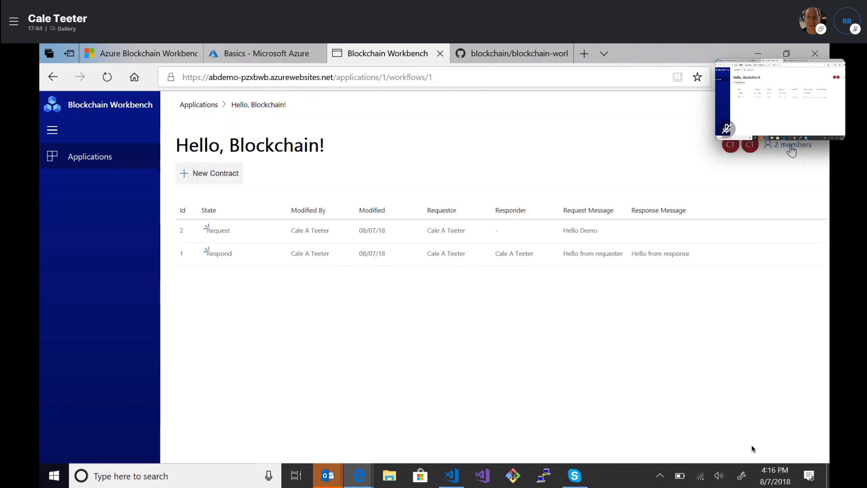
{"action": "left_click", "coordinate": [793, 146]}
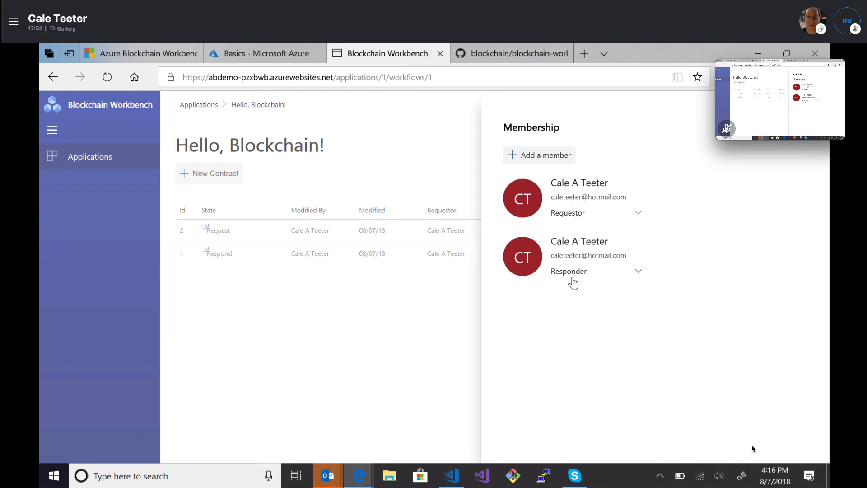
{"action": "left_click", "coordinate": [637, 215]}
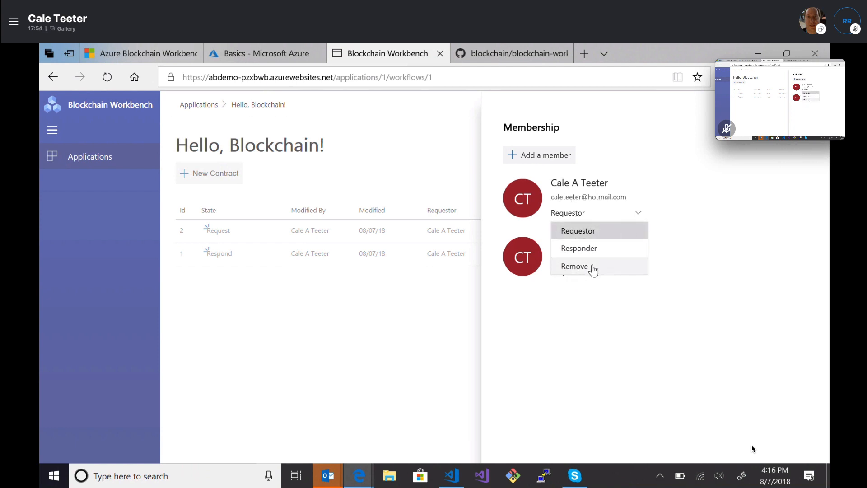
{"action": "left_click", "coordinate": [707, 265]}
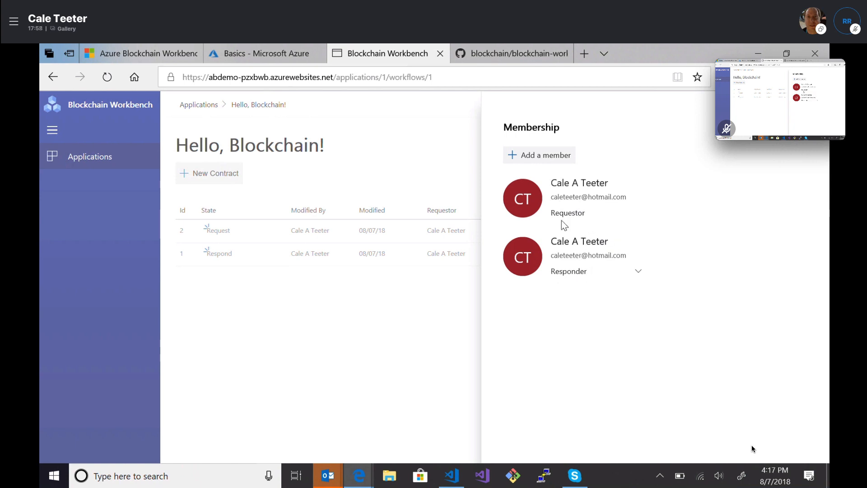
{"action": "key", "text": "Escape"}
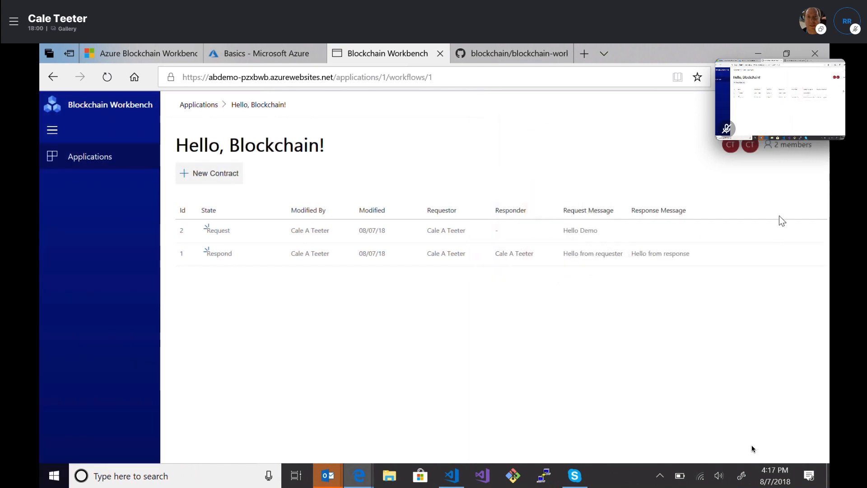
Open contract 2 and choose the Response action
{"action": "left_click", "coordinate": [428, 241]}
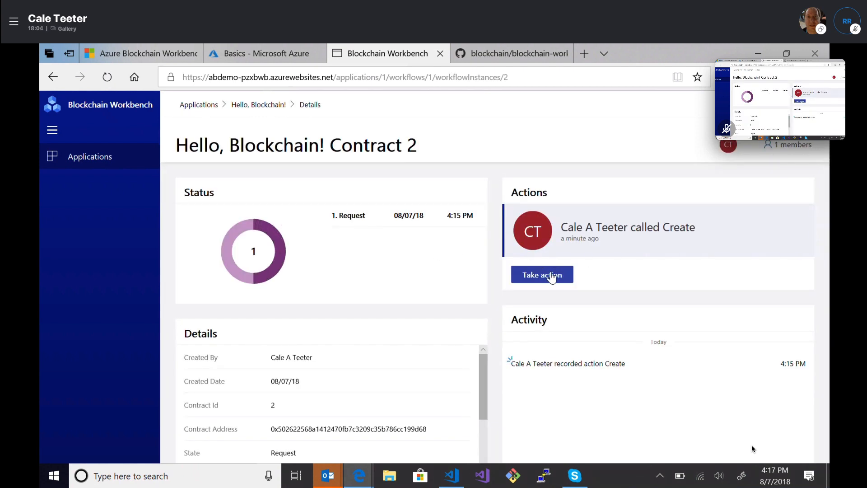
{"action": "left_click", "coordinate": [532, 286]}
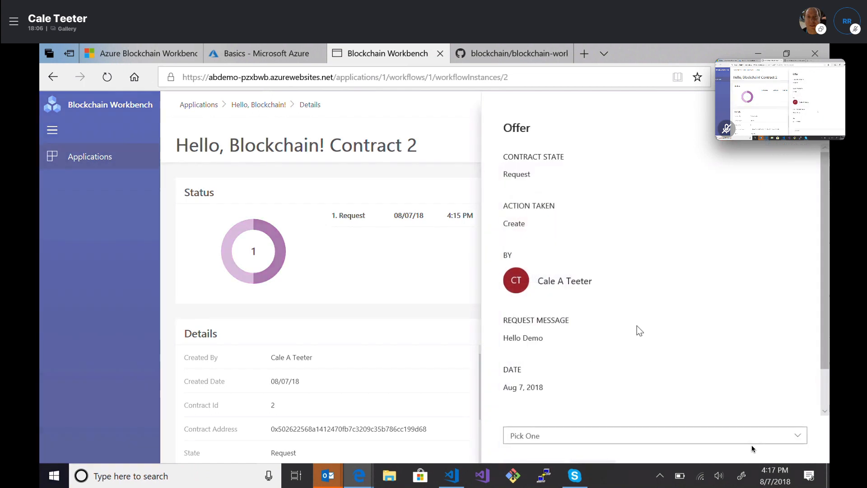
{"action": "scroll", "coordinate": [793, 354], "scroll_direction": "down", "scroll_amount": 2}
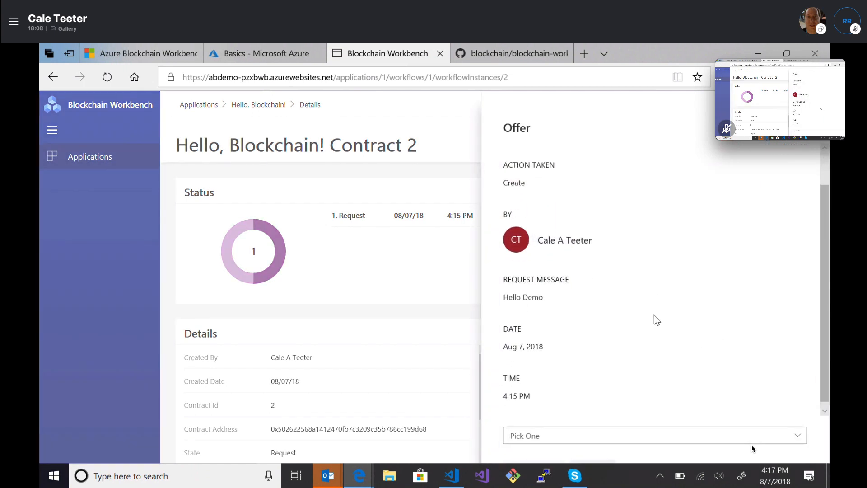
{"action": "left_click", "coordinate": [542, 436]}
{"action": "left_click", "coordinate": [600, 419]}
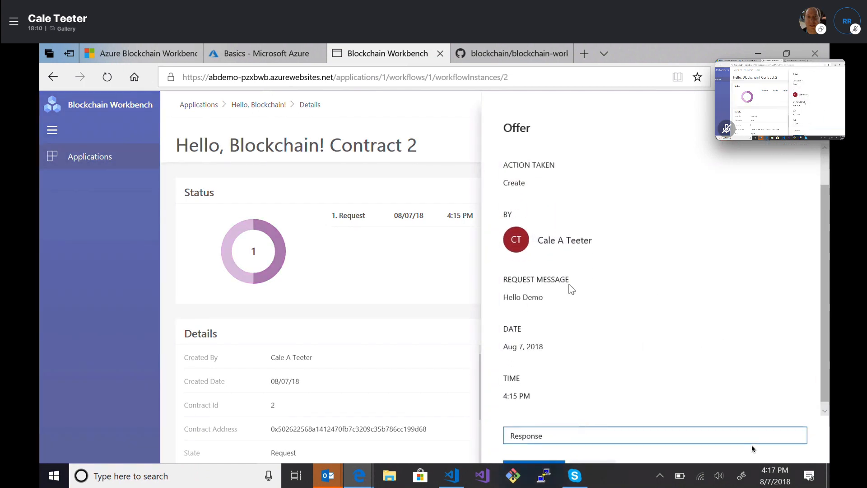
{"action": "left_click", "coordinate": [546, 462]}
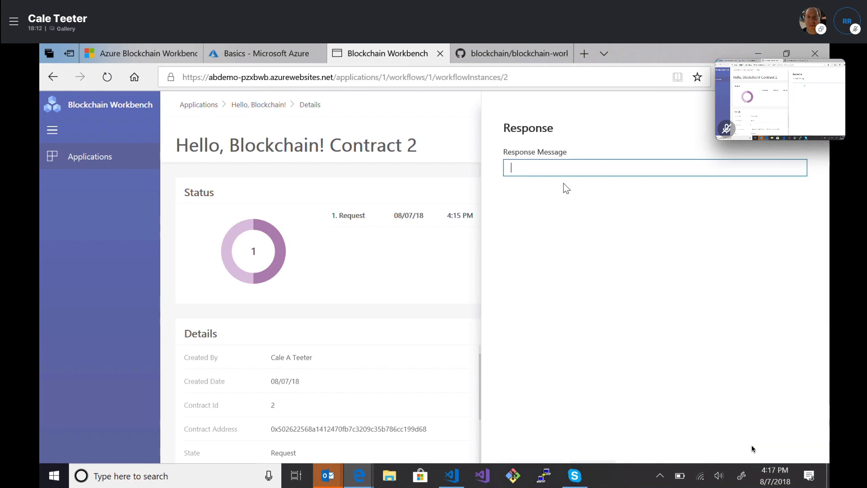
Submit the response message 'Hello Demo Response' to contract 2
{"action": "type", "text": "Hello Repl"}
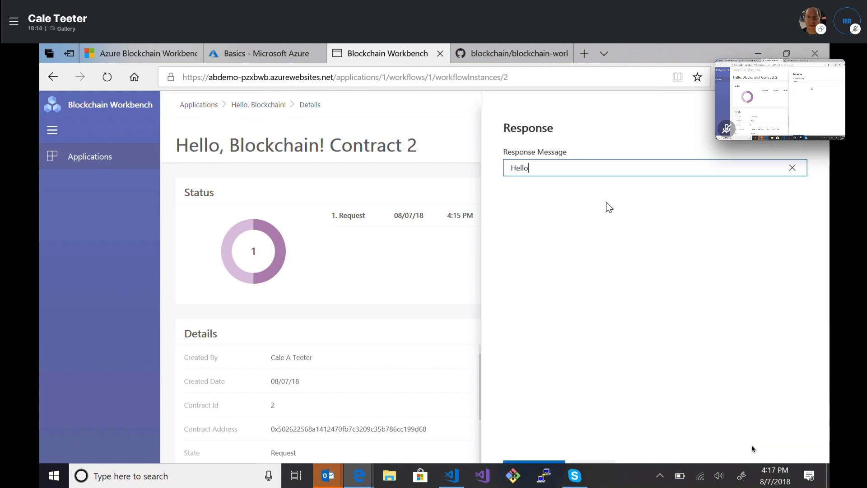
{"action": "key", "text": "BackSpace"}
{"action": "key", "text": "BackSpace"}
{"action": "key", "text": "BackSpace"}
{"action": "key", "text": "BackSpace"}
{"action": "type", "text": "Demo Resppons"}
{"action": "key", "text": "BackSpace"}
{"action": "key", "text": "BackSpace"}
{"action": "key", "text": "BackSpace"}
{"action": "key", "text": "BackSpace"}
{"action": "type", "text": "onse"}
{"action": "left_click", "coordinate": [552, 461]}
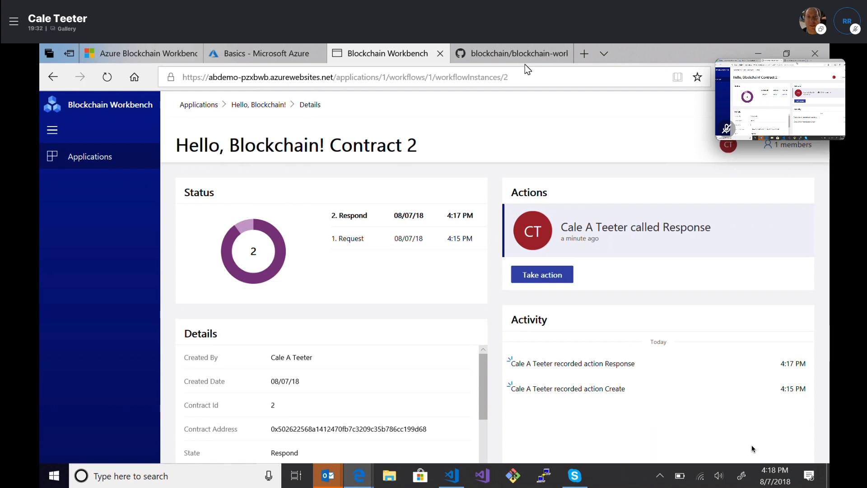
Deploy a new application from the asset-transfer/ethereum AssetTransfer files and open Asset Transfer
{"action": "left_click", "coordinate": [187, 107]}
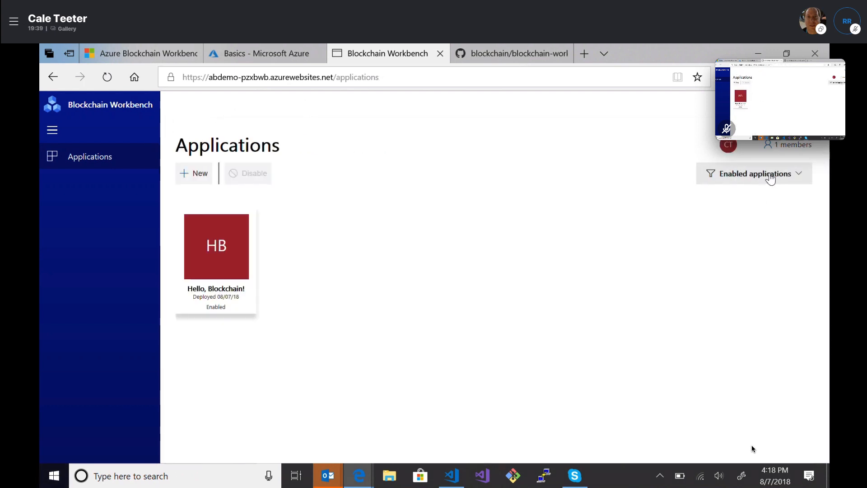
{"action": "left_click", "coordinate": [209, 173]}
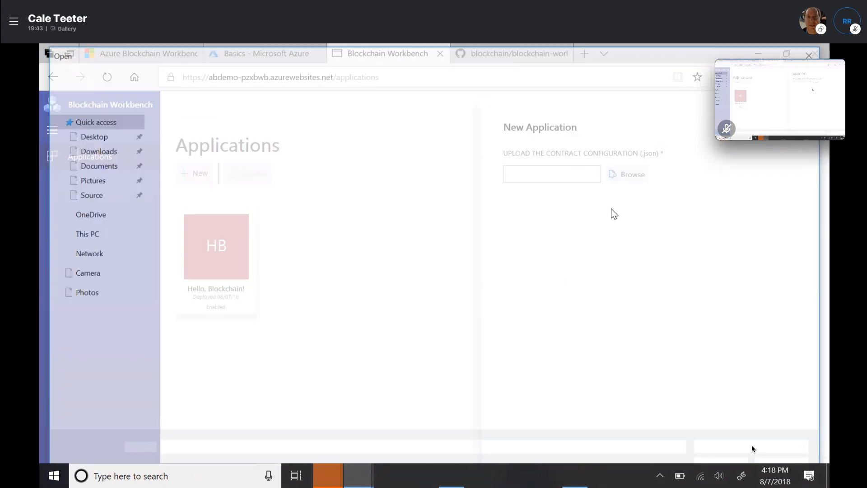
{"action": "left_click", "coordinate": [445, 73]}
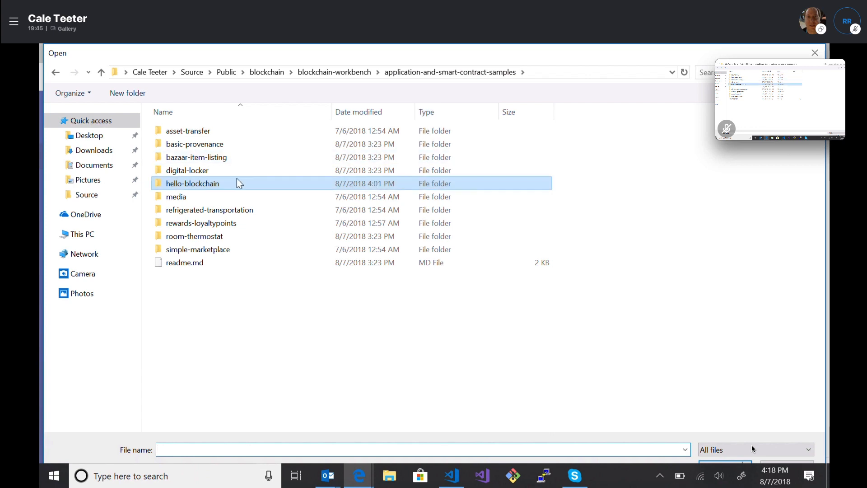
{"action": "double_click", "coordinate": [211, 130]}
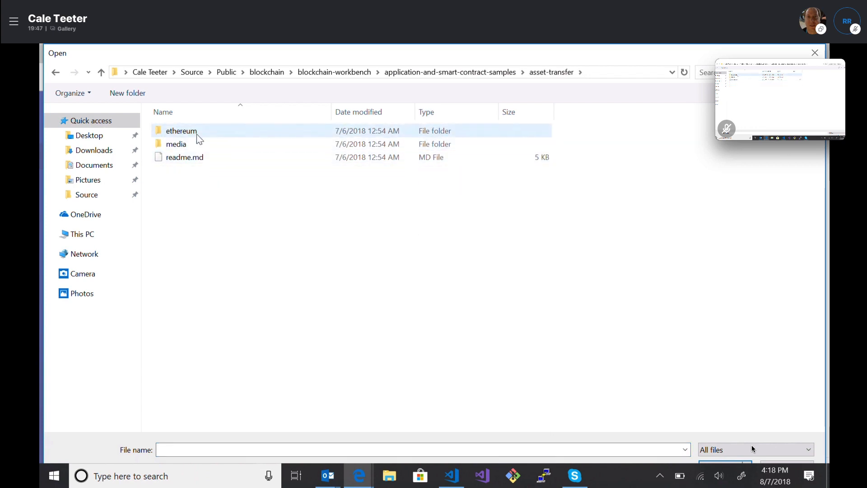
{"action": "left_click", "coordinate": [196, 133]}
{"action": "double_click", "coordinate": [197, 134]}
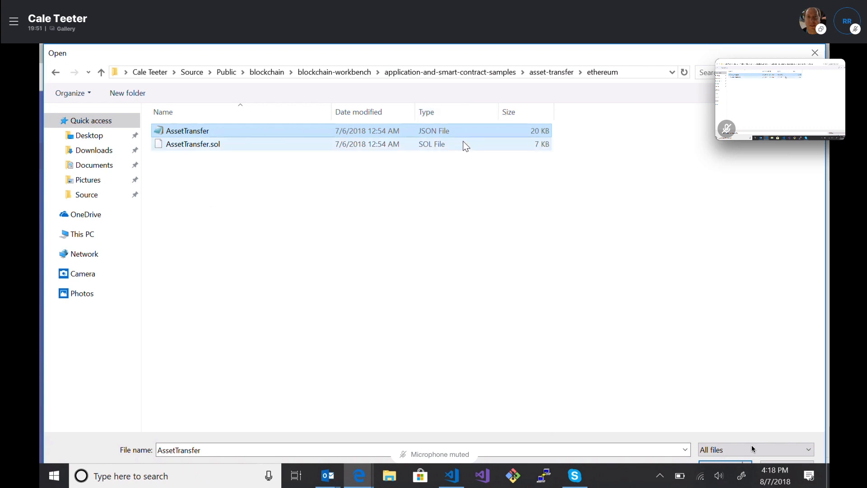
{"action": "double_click", "coordinate": [407, 132]}
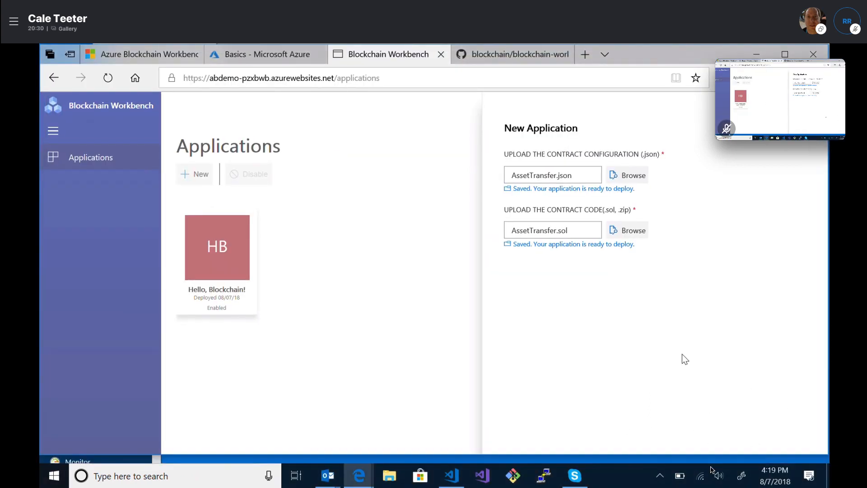
{"action": "left_click", "coordinate": [530, 444]}
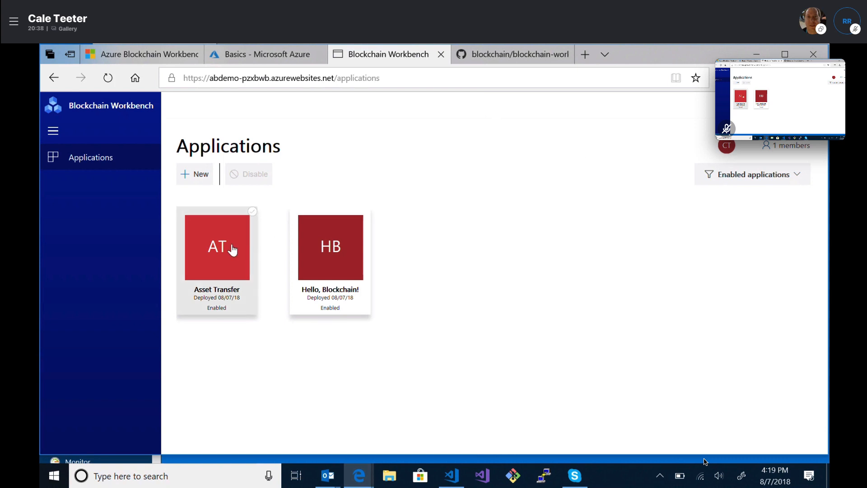
{"action": "left_click", "coordinate": [219, 270]}
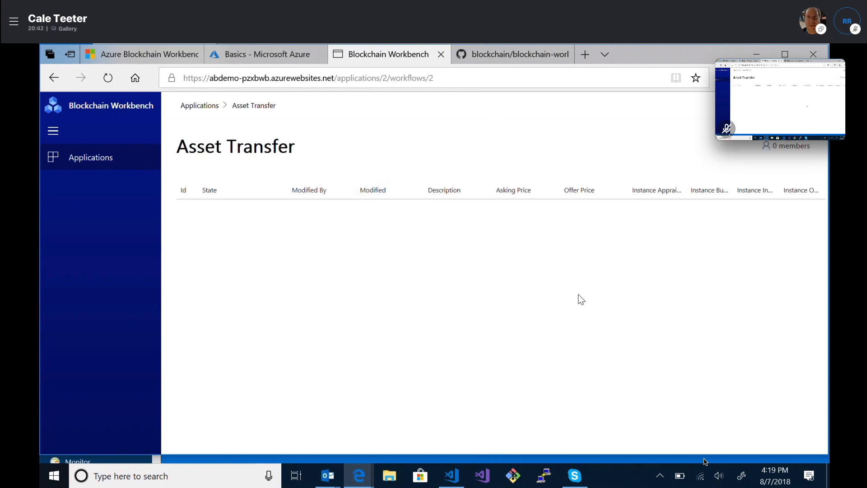
Add the user as an Asset Transfer member with the Appraiser role
{"action": "left_click", "coordinate": [791, 146]}
{"action": "left_click", "coordinate": [540, 157]}
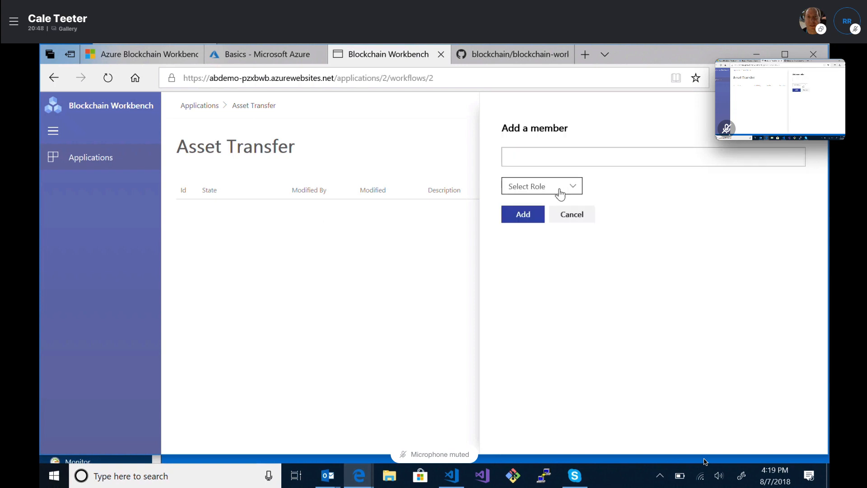
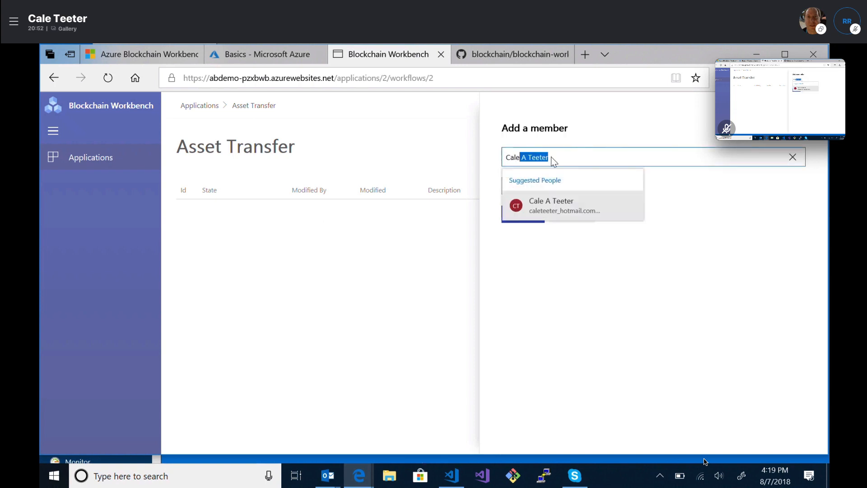
{"action": "left_click", "coordinate": [549, 201]}
{"action": "left_click", "coordinate": [534, 186]}
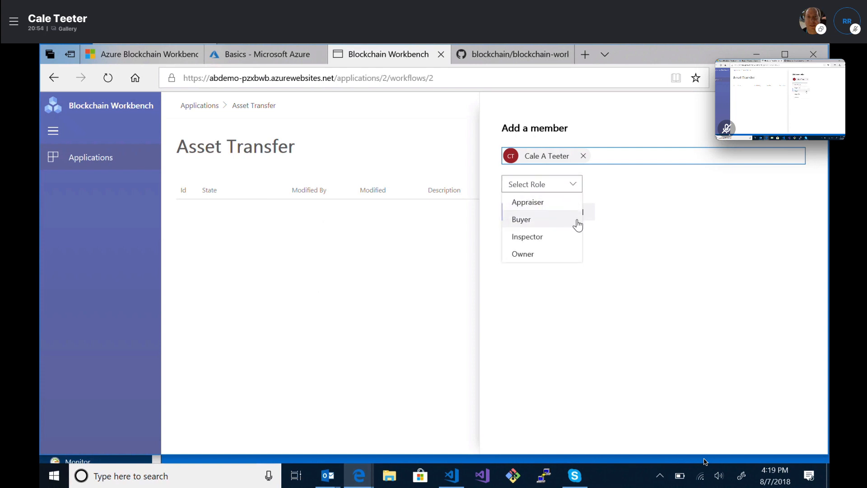
{"action": "left_click", "coordinate": [527, 203]}
{"action": "left_click", "coordinate": [523, 214]}
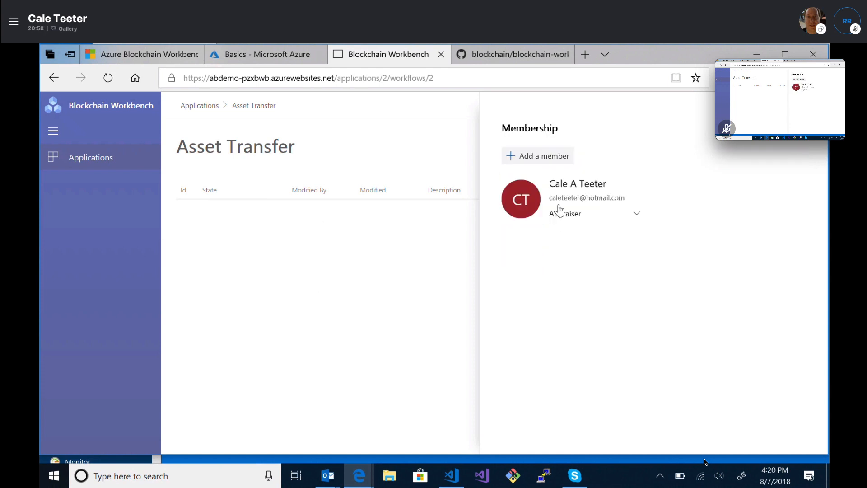
Add the same user again with the Buyer role
{"action": "left_click", "coordinate": [536, 153]}
{"action": "left_click", "coordinate": [541, 157]}
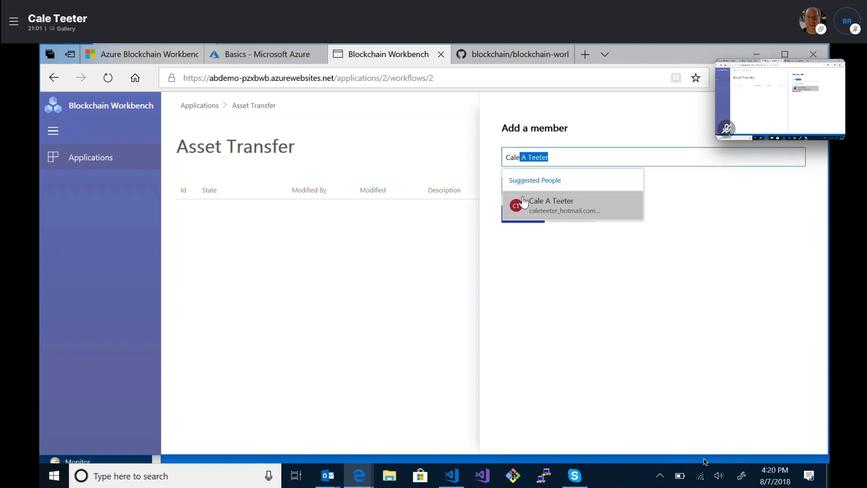
{"action": "left_click", "coordinate": [518, 202]}
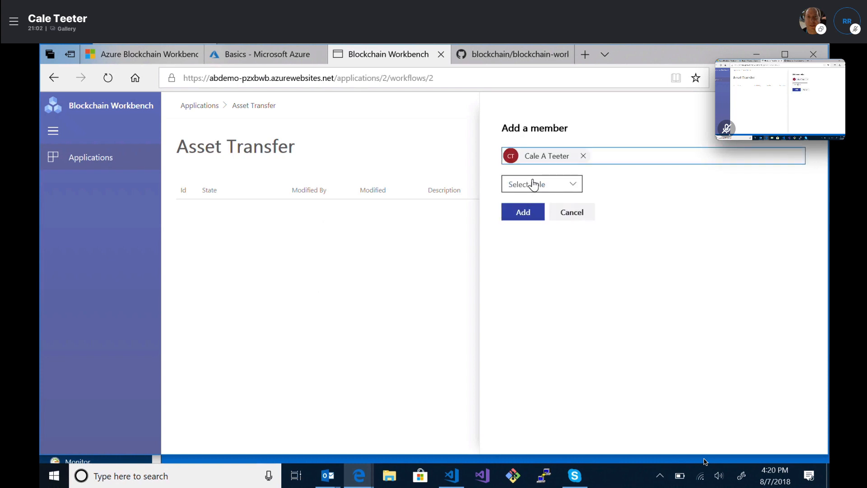
{"action": "left_click", "coordinate": [533, 184]}
{"action": "left_click", "coordinate": [538, 224]}
{"action": "left_click", "coordinate": [520, 214]}
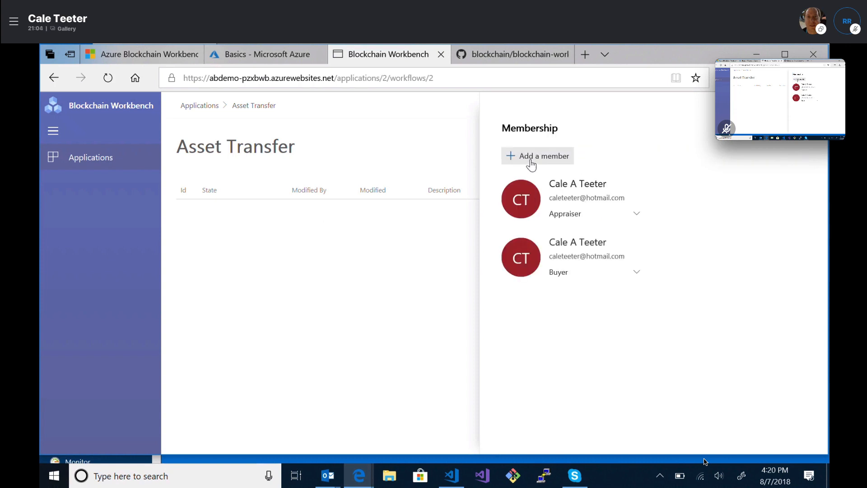
Add the same user with the Inspector role
{"action": "left_click", "coordinate": [533, 157]}
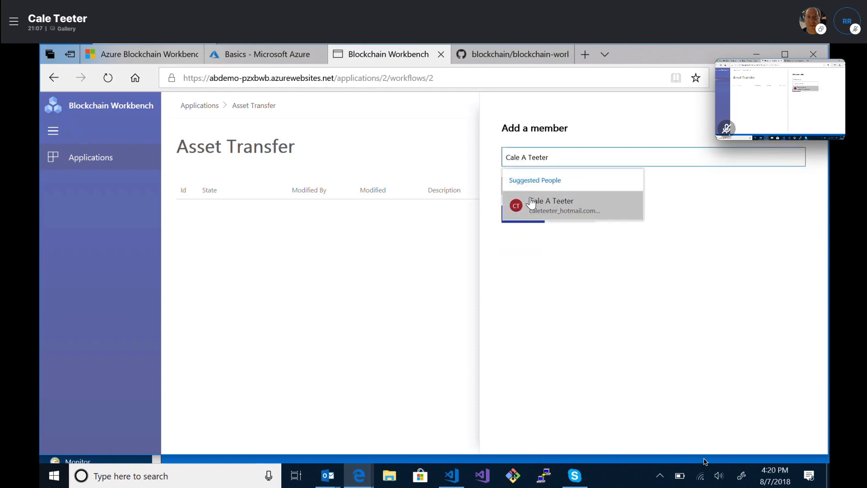
{"action": "left_click", "coordinate": [527, 203]}
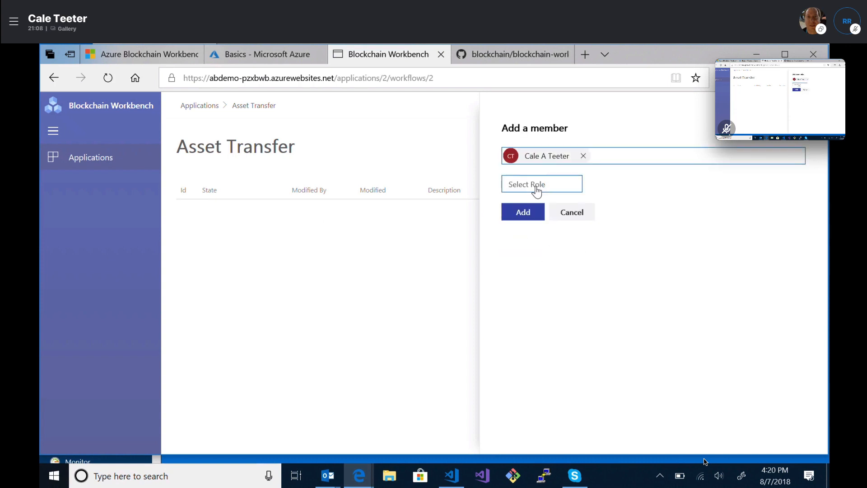
{"action": "left_click", "coordinate": [535, 185]}
{"action": "left_click", "coordinate": [546, 239]}
{"action": "left_click", "coordinate": [523, 214]}
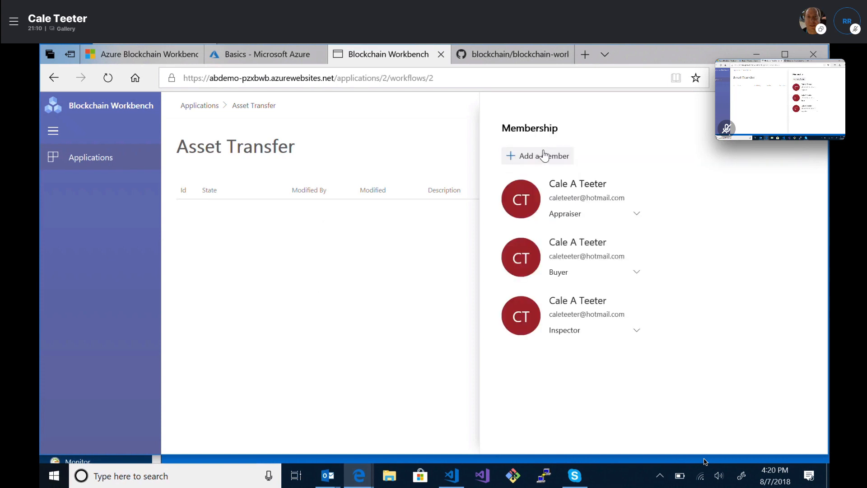
Add the same user with the Owner role and close the Membership panel
{"action": "left_click", "coordinate": [544, 155]}
{"action": "left_click", "coordinate": [538, 157]}
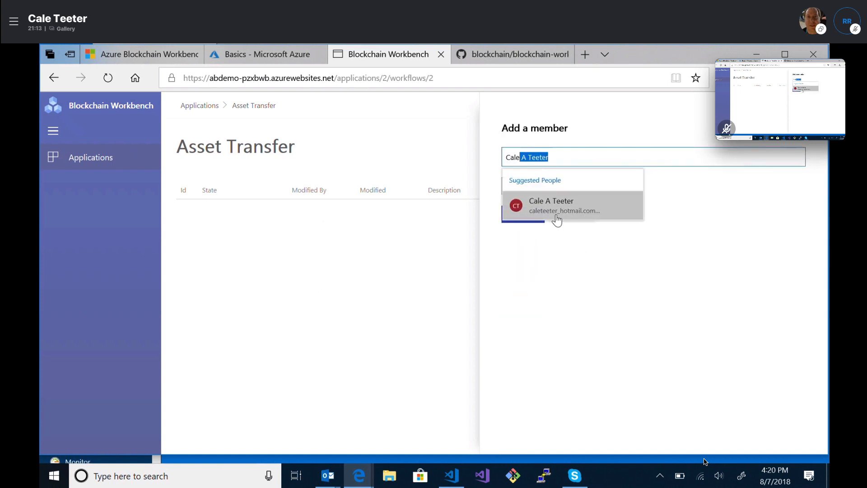
{"action": "left_click", "coordinate": [558, 212]}
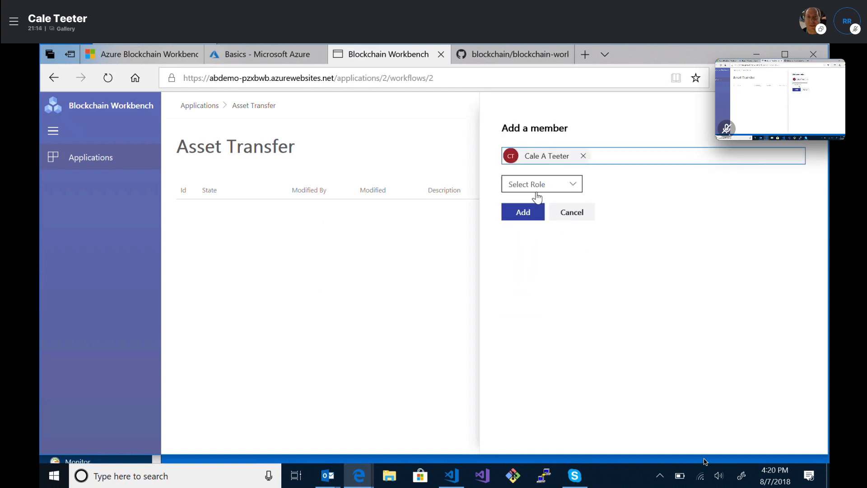
{"action": "left_click", "coordinate": [537, 186]}
{"action": "left_click", "coordinate": [524, 253]}
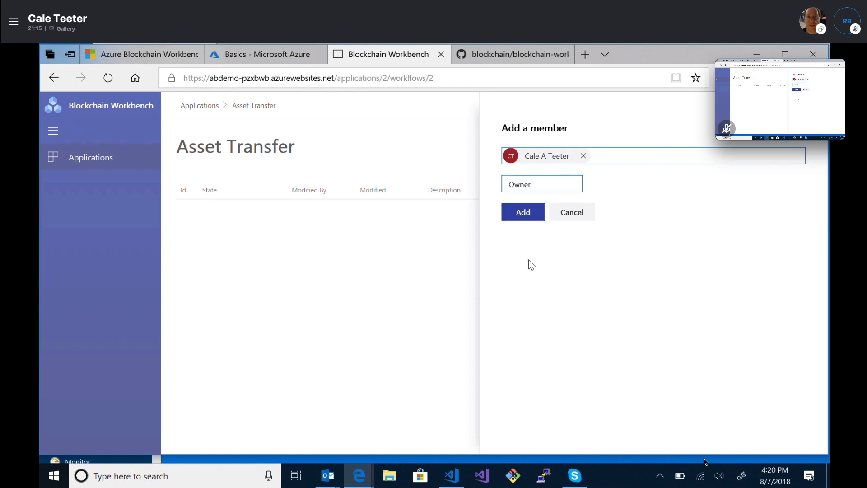
{"action": "left_click", "coordinate": [523, 213]}
{"action": "left_click", "coordinate": [208, 126]}
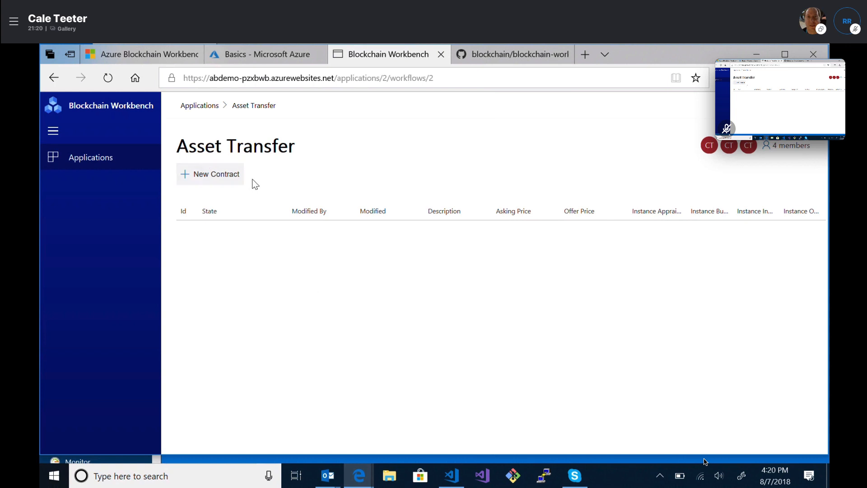
Create an Asset Transfer contract with description 'Test asset' and price 10, then open Contract 3
{"action": "left_click", "coordinate": [216, 177]}
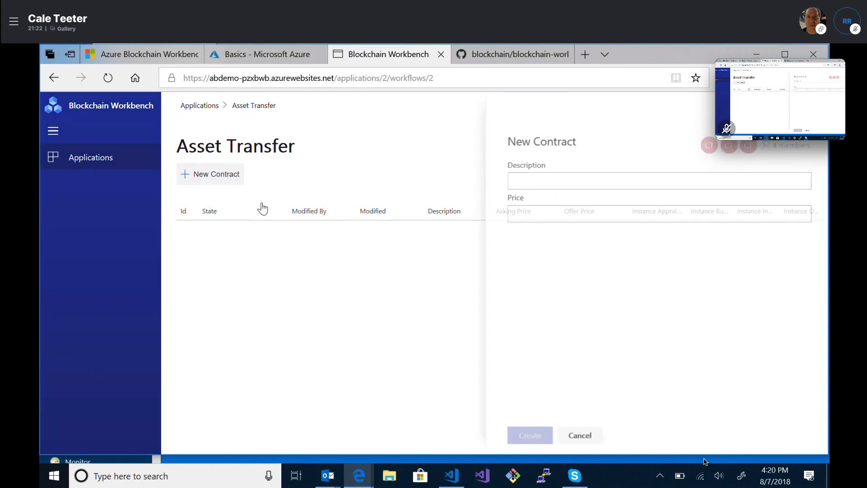
{"action": "left_click", "coordinate": [571, 184]}
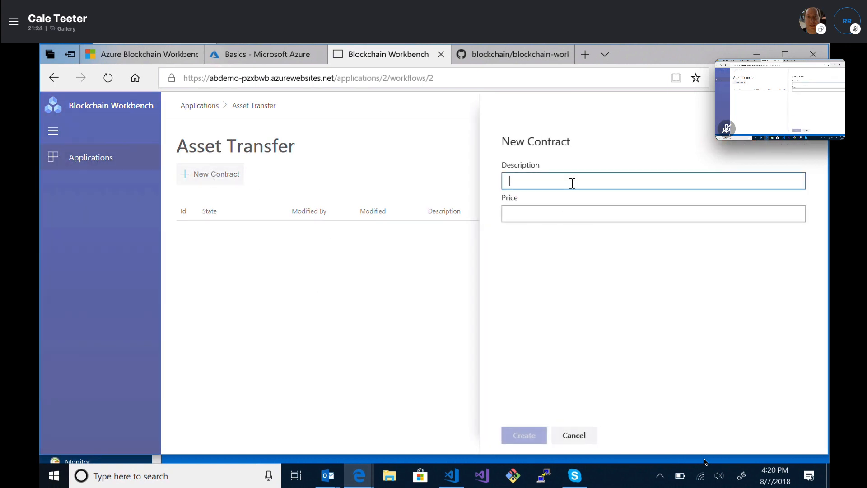
{"action": "type", "text": "Test asset"}
{"action": "key", "text": "Tab"}
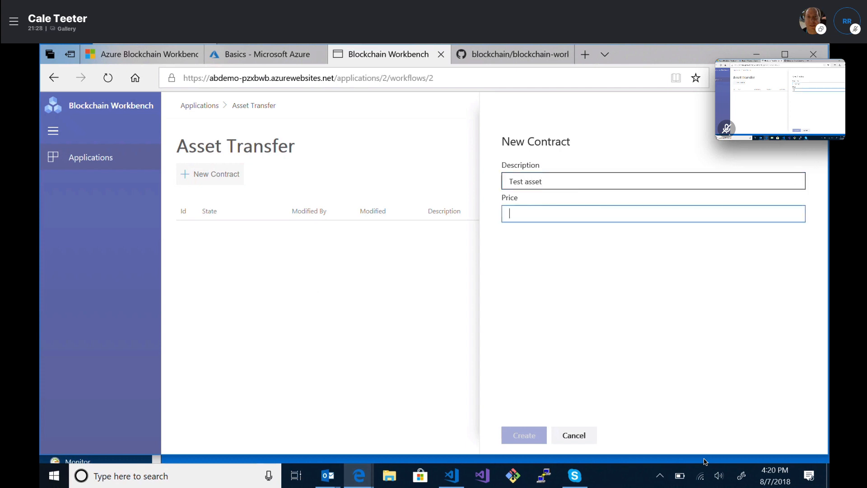
{"action": "type", "text": "10"}
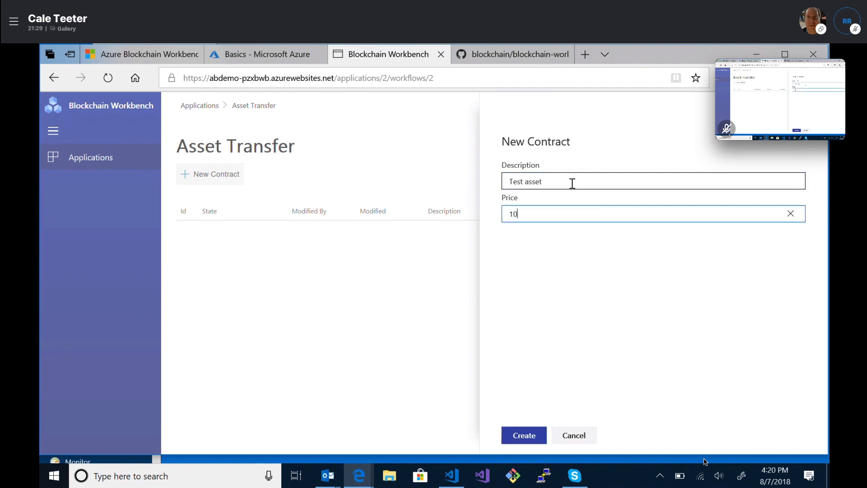
{"action": "left_click", "coordinate": [524, 435]}
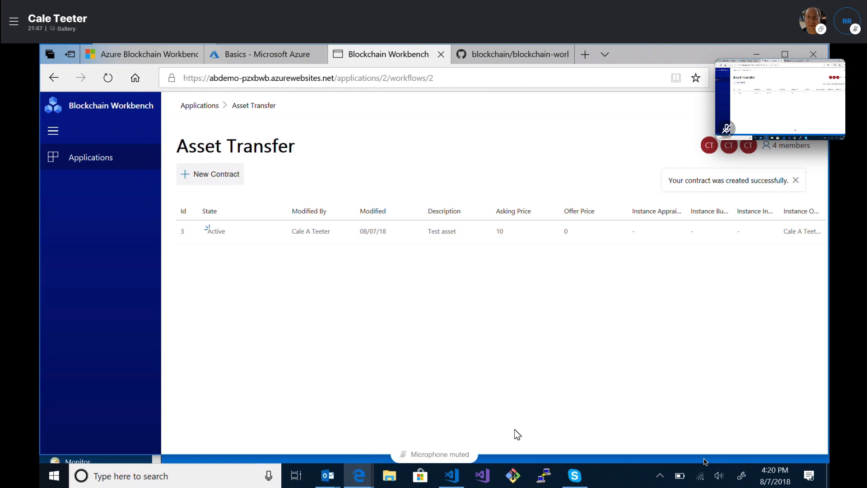
{"action": "left_click", "coordinate": [793, 180]}
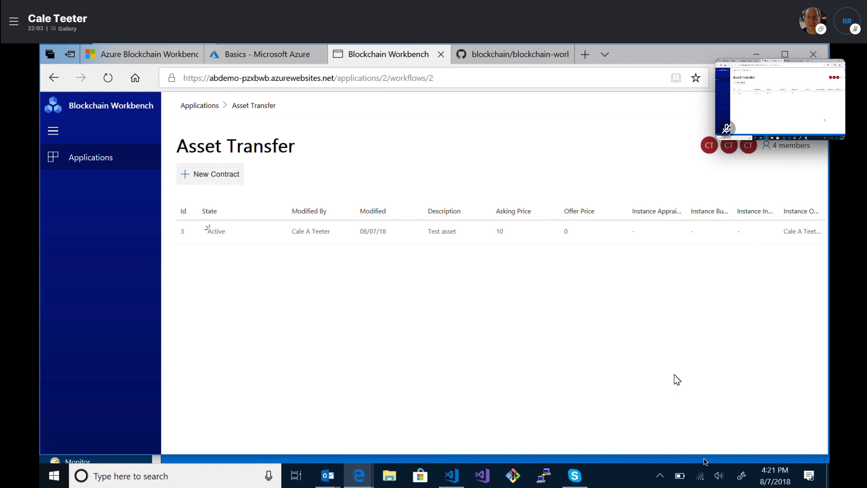
{"action": "left_click", "coordinate": [536, 236]}
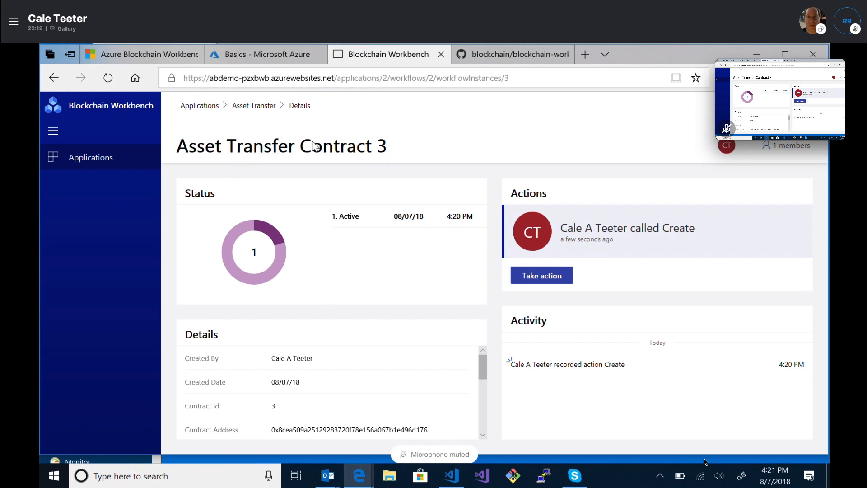
Make an offer of 5 on Contract 3, naming the same user as Inspector and Appraiser
{"action": "left_click", "coordinate": [541, 276]}
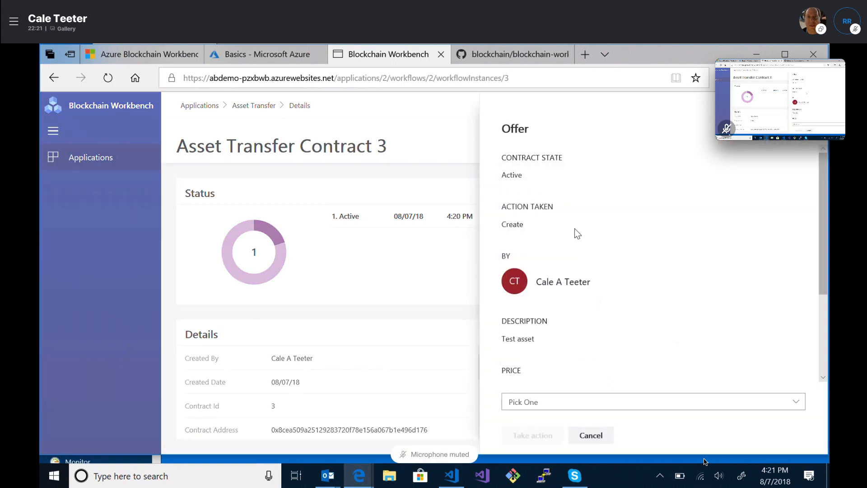
{"action": "left_click", "coordinate": [561, 405]}
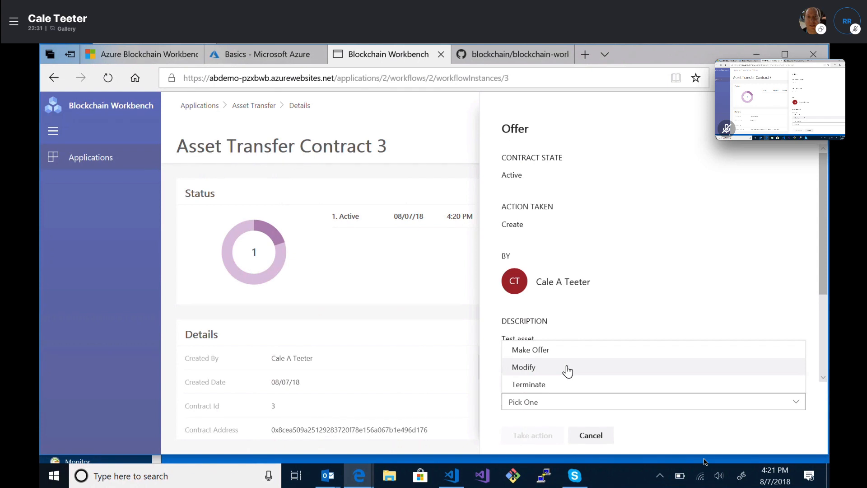
{"action": "left_click", "coordinate": [558, 351]}
{"action": "left_click", "coordinate": [554, 435]}
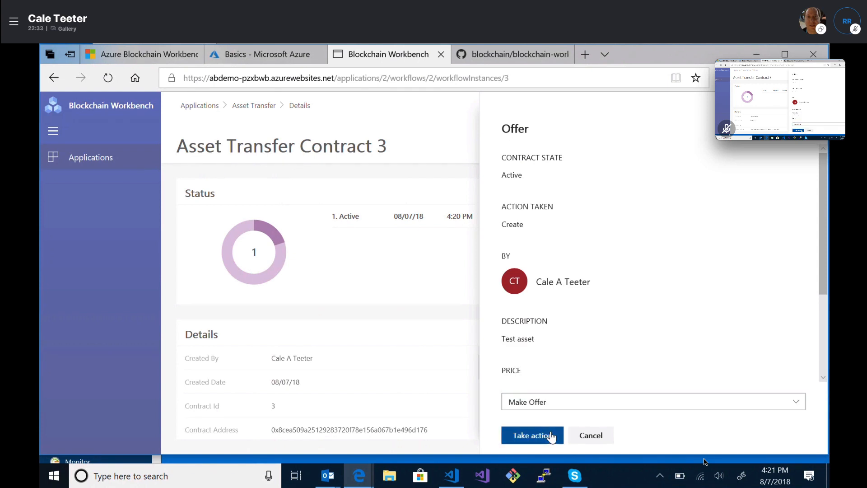
{"action": "left_click", "coordinate": [558, 169]}
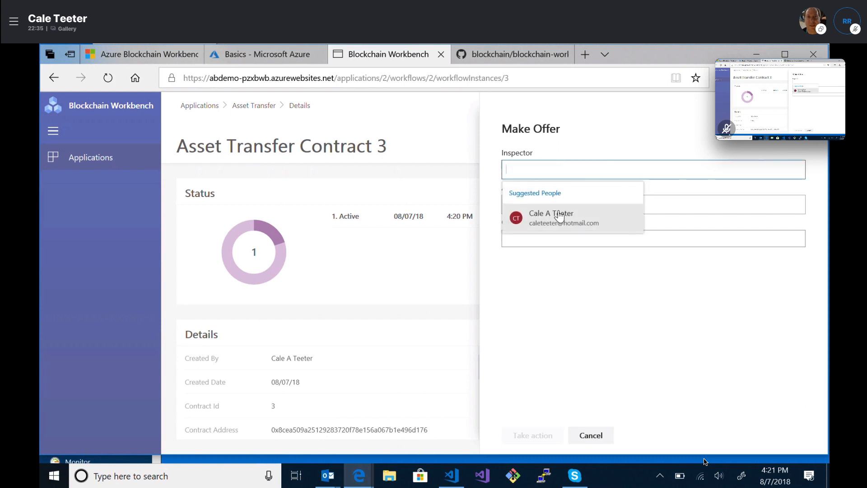
{"action": "left_click", "coordinate": [562, 216]}
{"action": "left_click", "coordinate": [552, 199]}
{"action": "left_click", "coordinate": [551, 248]}
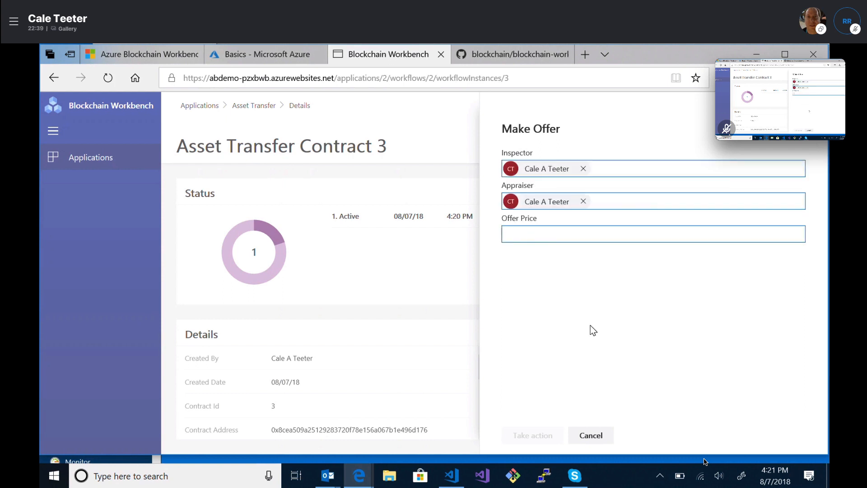
{"action": "type", "text": "5"}
{"action": "left_click", "coordinate": [532, 442]}
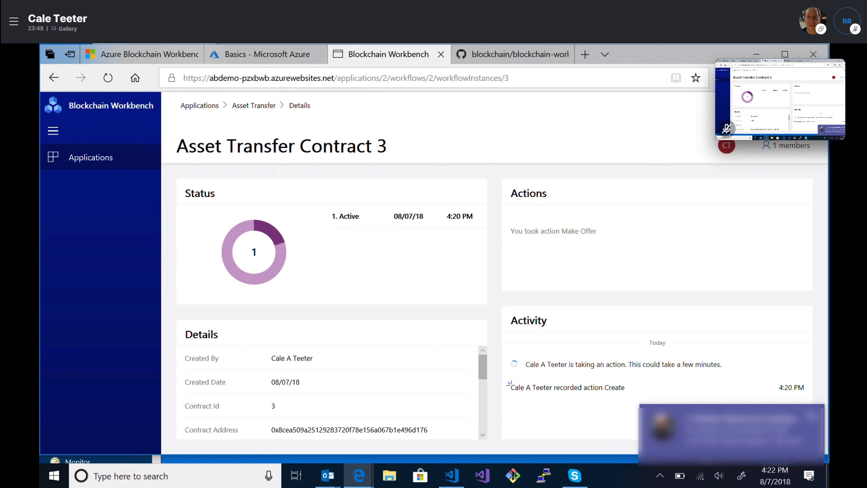
Close the pop-up notification after the Make Offer transaction is processed
{"action": "left_click", "coordinate": [814, 418]}
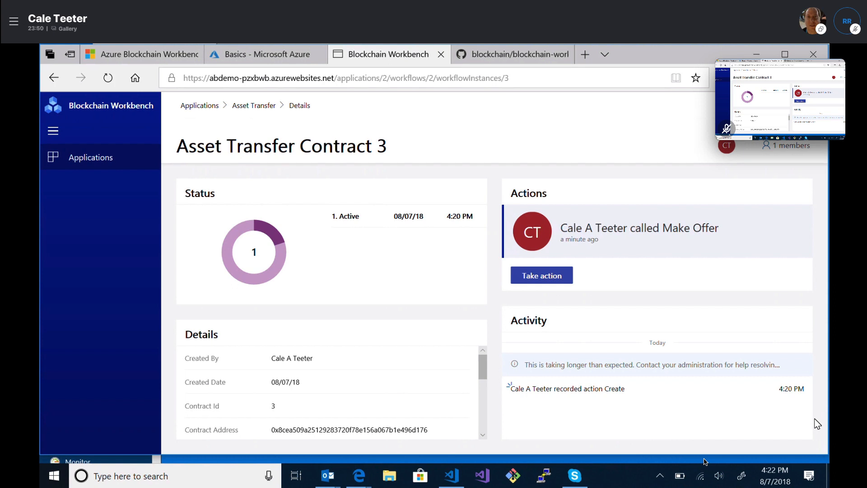